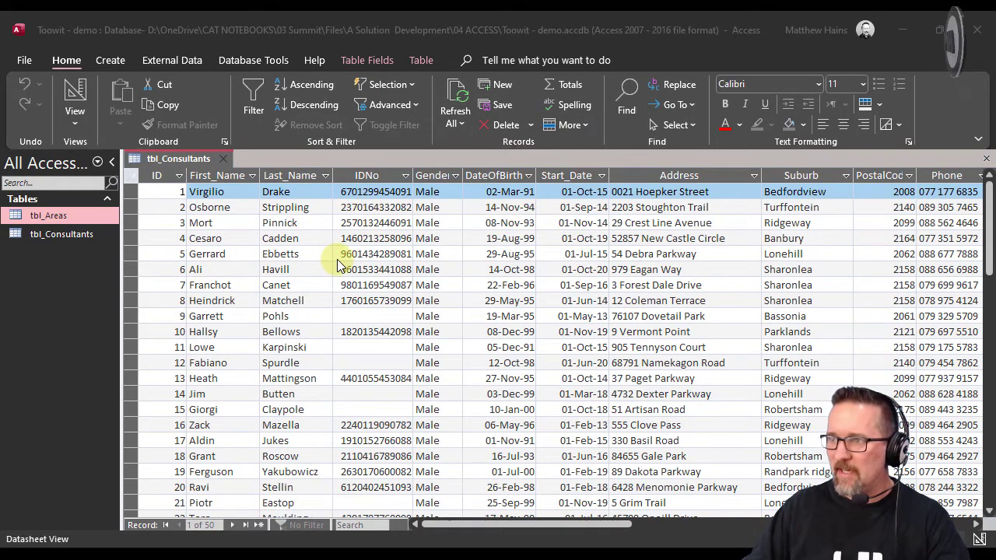
- Open tbl_Areas to view the sales areas, close it, then make several drags in the window
{"action": "double_click", "coordinate": [48, 218]}
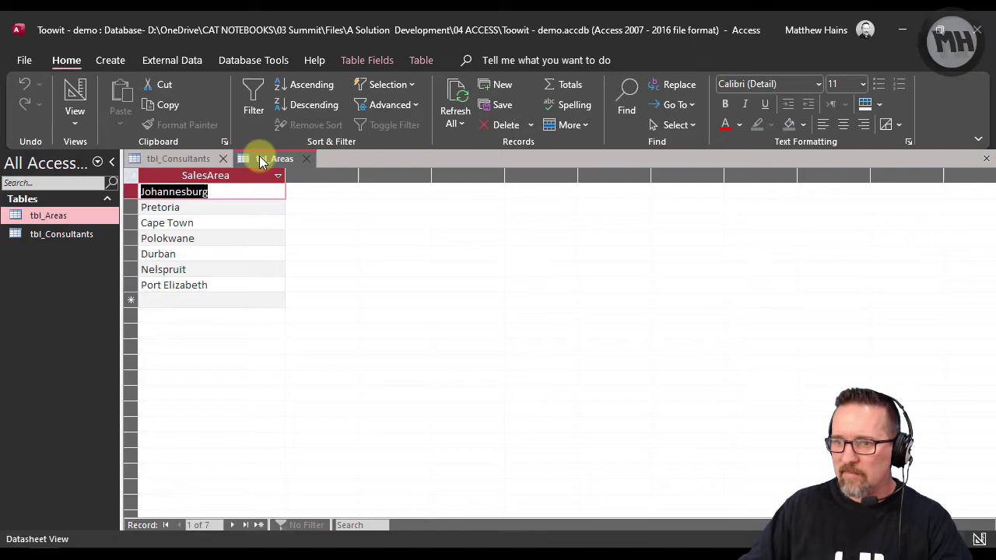
{"action": "middle_click", "coordinate": [257, 161]}
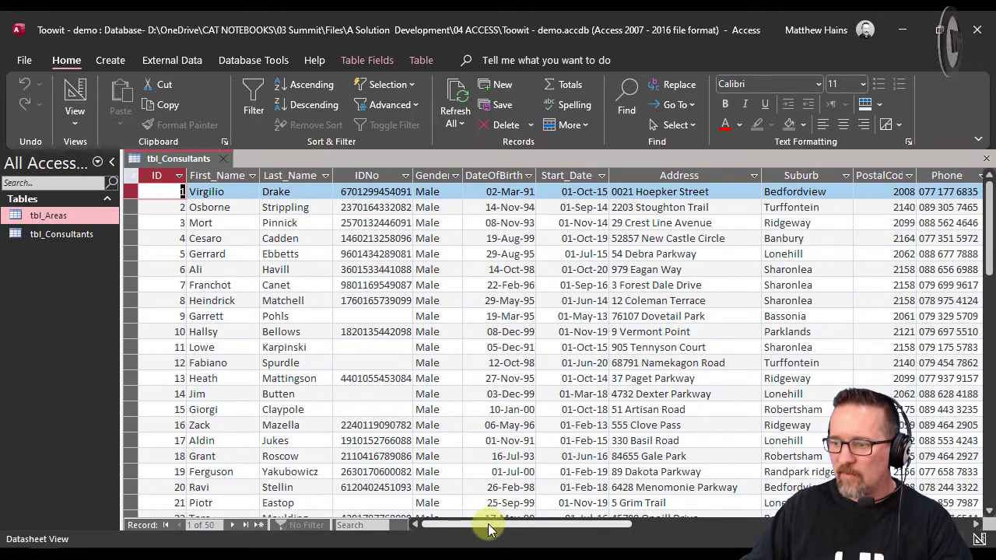
{"action": "left_click_drag", "start_coordinate": [489, 530], "coordinate": [451, 488]}
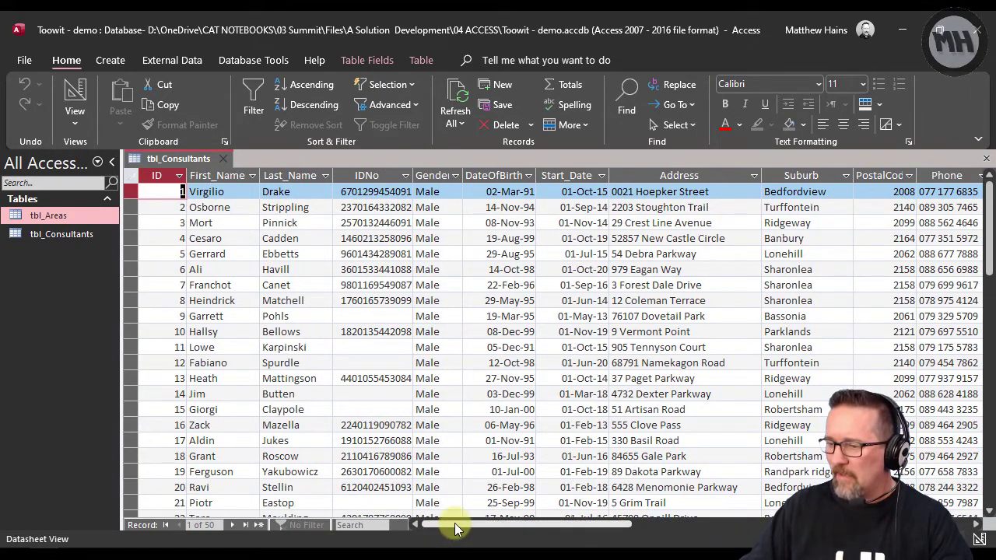
{"action": "left_click_drag", "start_coordinate": [456, 528], "coordinate": [644, 535]}
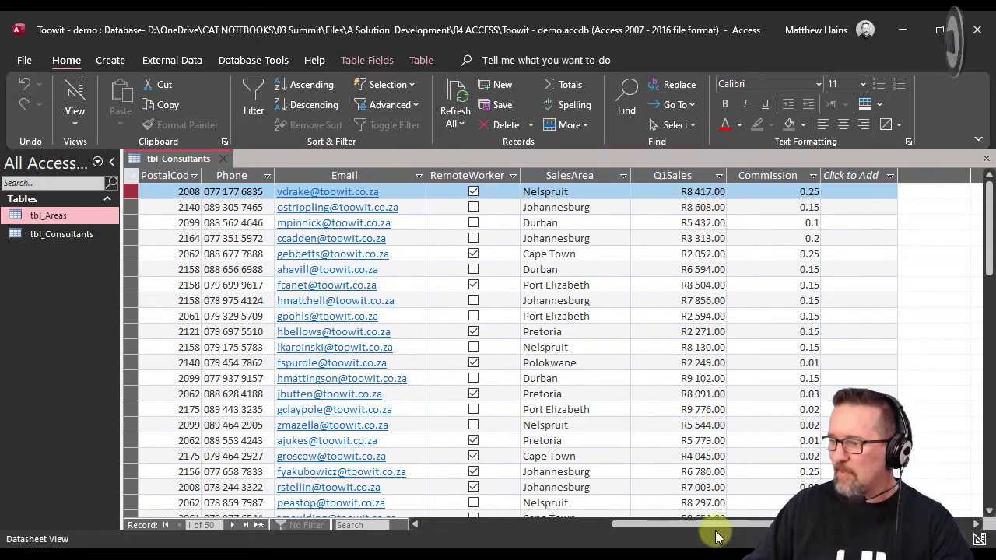
{"action": "left_click_drag", "start_coordinate": [727, 529], "coordinate": [593, 529]}
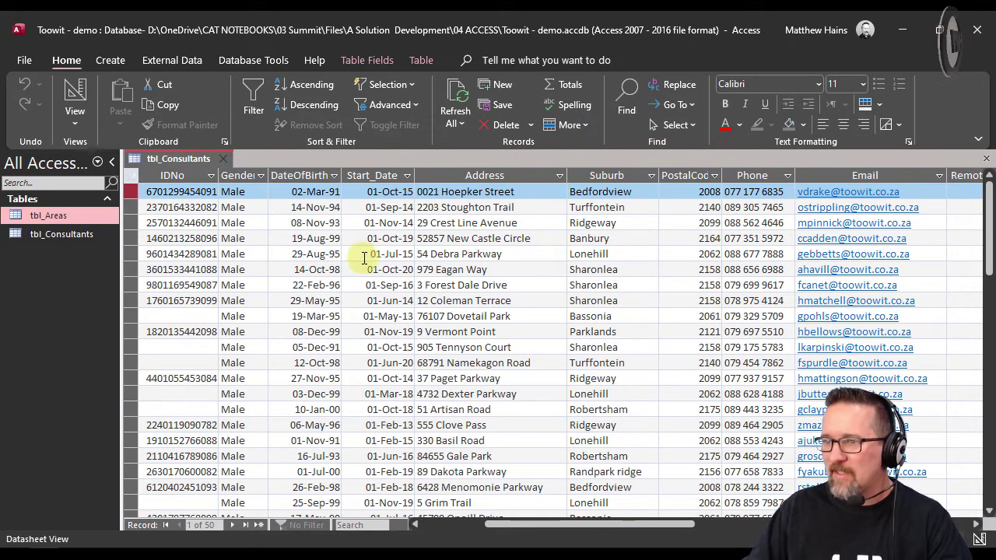
{"action": "left_click_drag", "start_coordinate": [512, 530], "coordinate": [448, 528]}
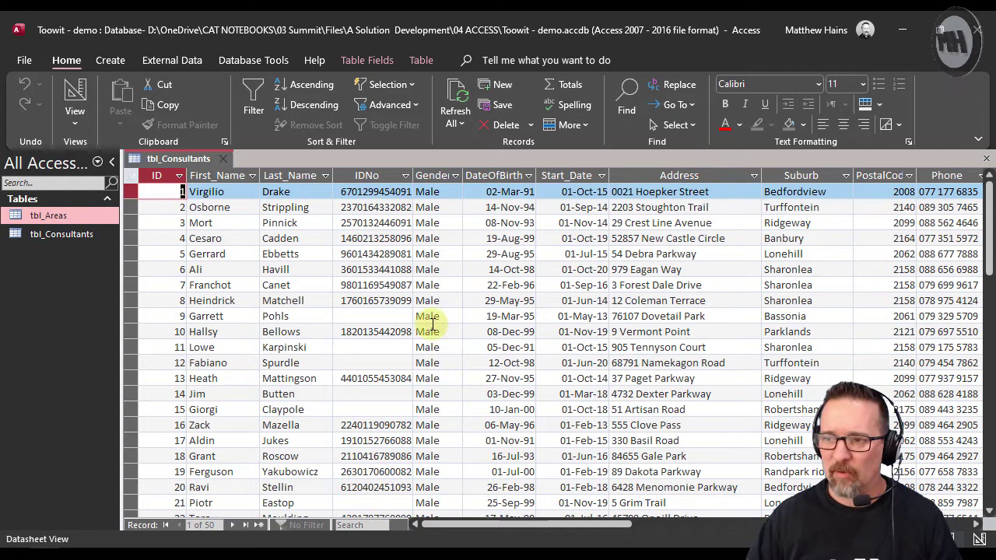
- Start a Report Wizard on tbl_Consultants with First_Name, Last_Name, Address and Suburb
{"action": "left_click", "coordinate": [117, 62]}
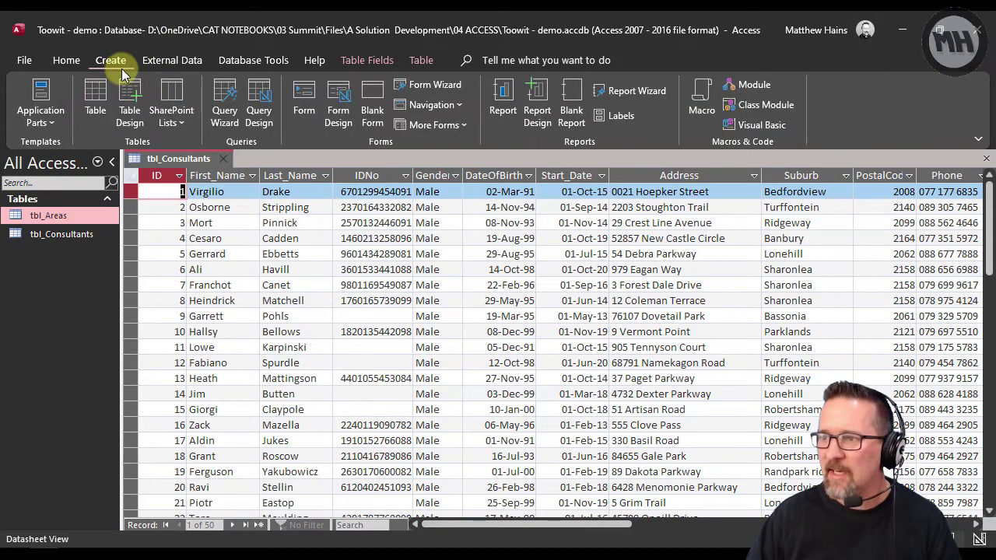
{"action": "left_click", "coordinate": [631, 92]}
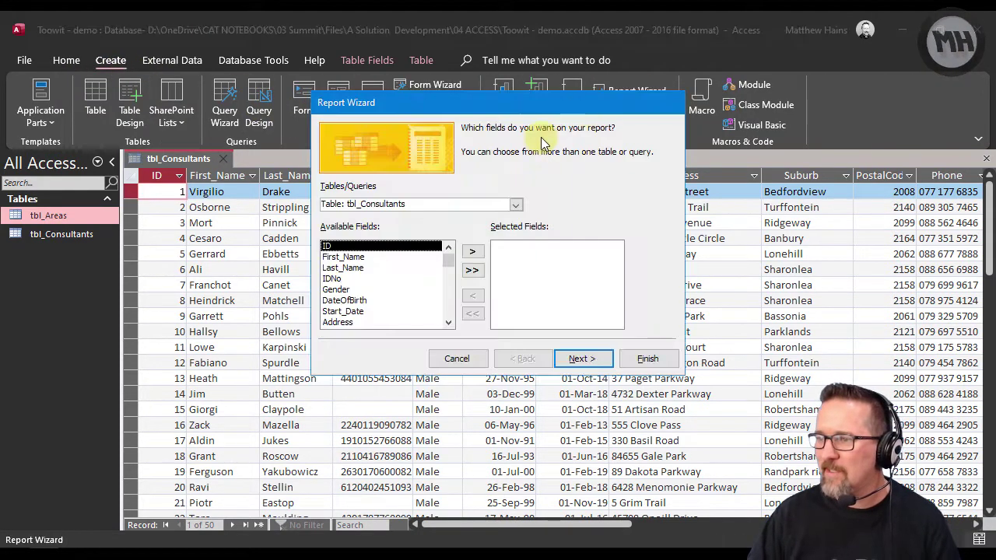
{"action": "left_click", "coordinate": [516, 205]}
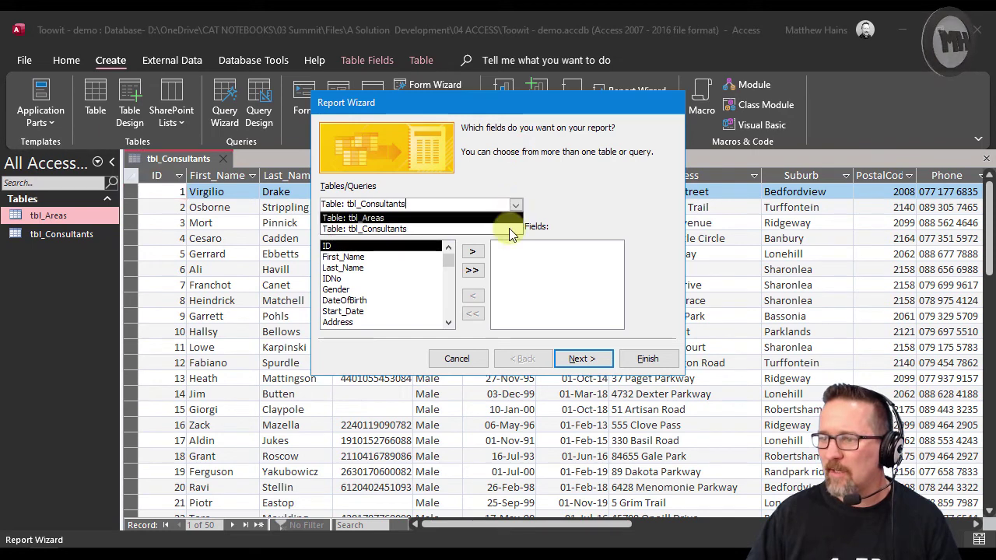
{"action": "left_click", "coordinate": [455, 229]}
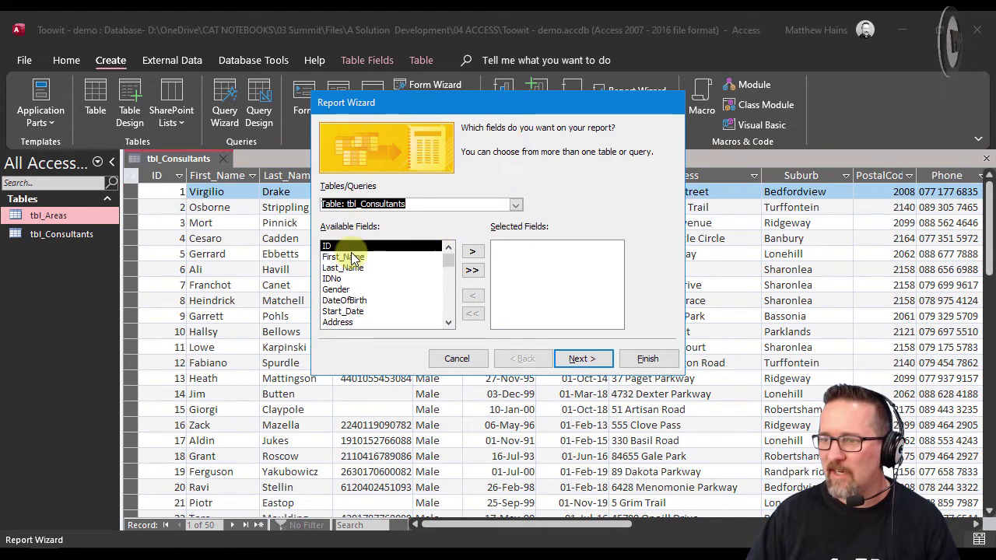
{"action": "double_click", "coordinate": [354, 259]}
{"action": "double_click", "coordinate": [354, 258]}
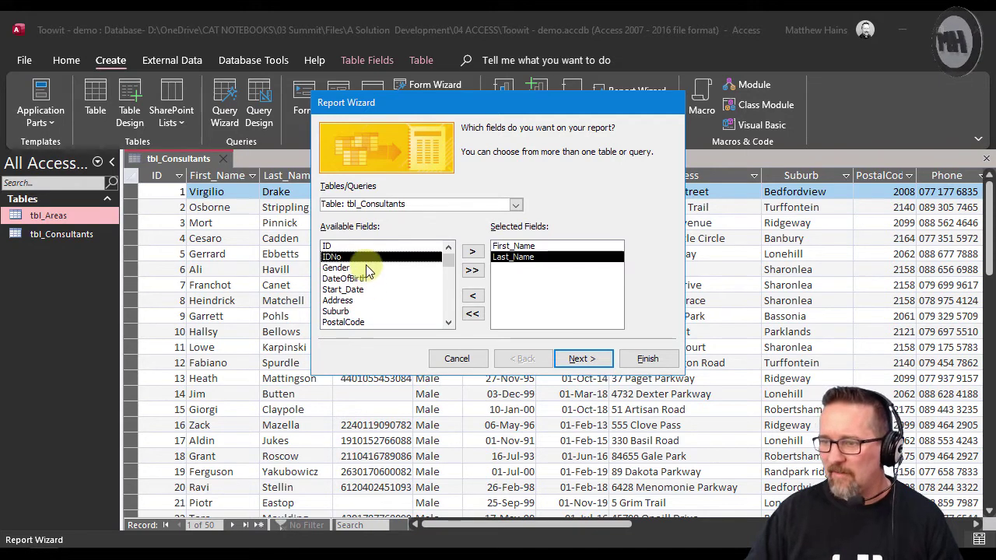
{"action": "scroll", "coordinate": [387, 313], "scroll_direction": "down", "scroll_amount": 1}
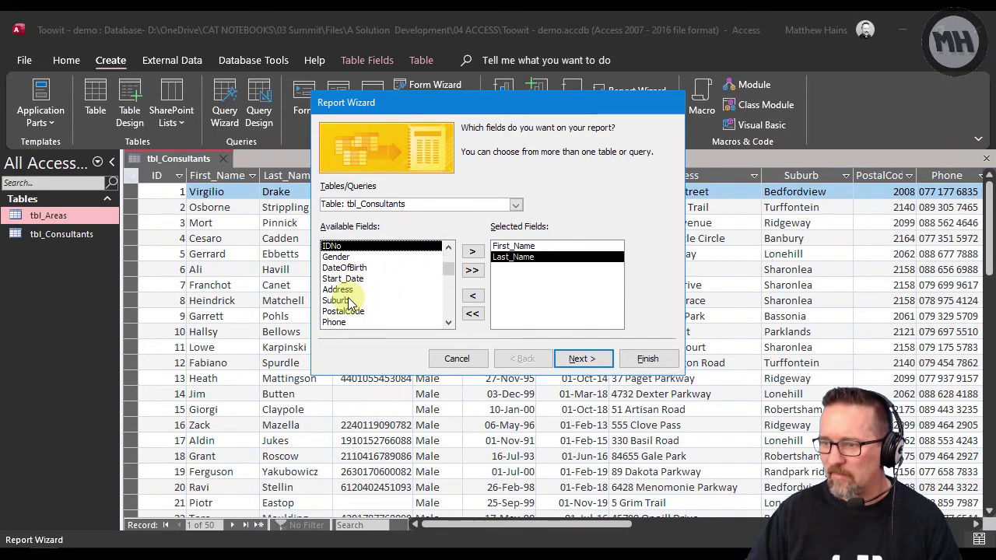
{"action": "double_click", "coordinate": [349, 291]}
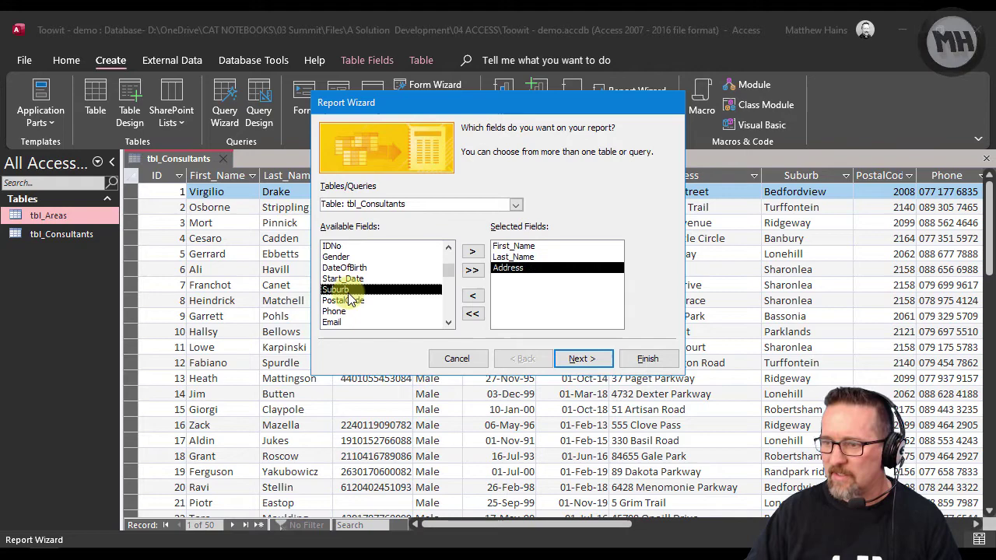
{"action": "double_click", "coordinate": [349, 292]}
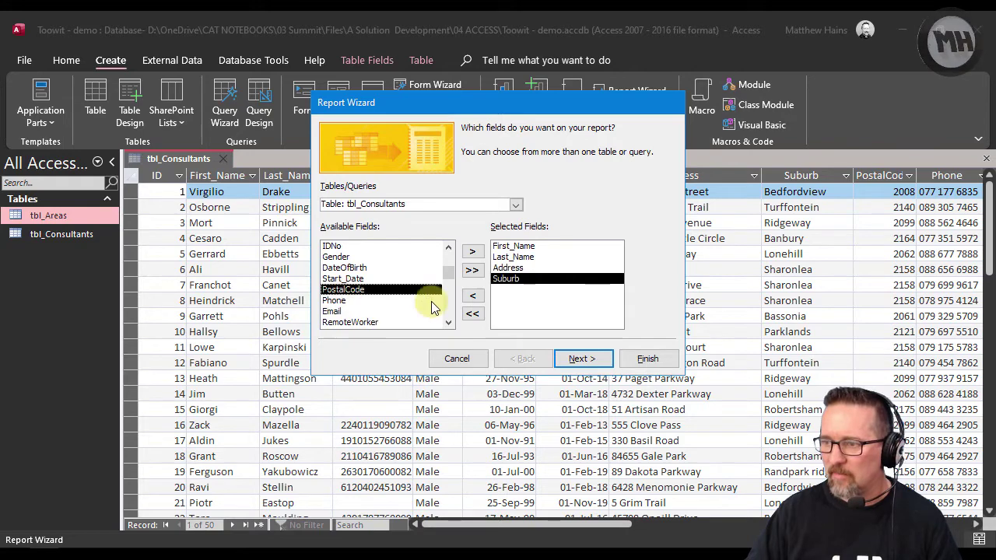
- Accept the default grouping, sorting and layout, and finish to preview the report
{"action": "left_click", "coordinate": [583, 359]}
{"action": "left_click", "coordinate": [584, 360]}
{"action": "left_click", "coordinate": [583, 359]}
{"action": "left_click", "coordinate": [584, 359]}
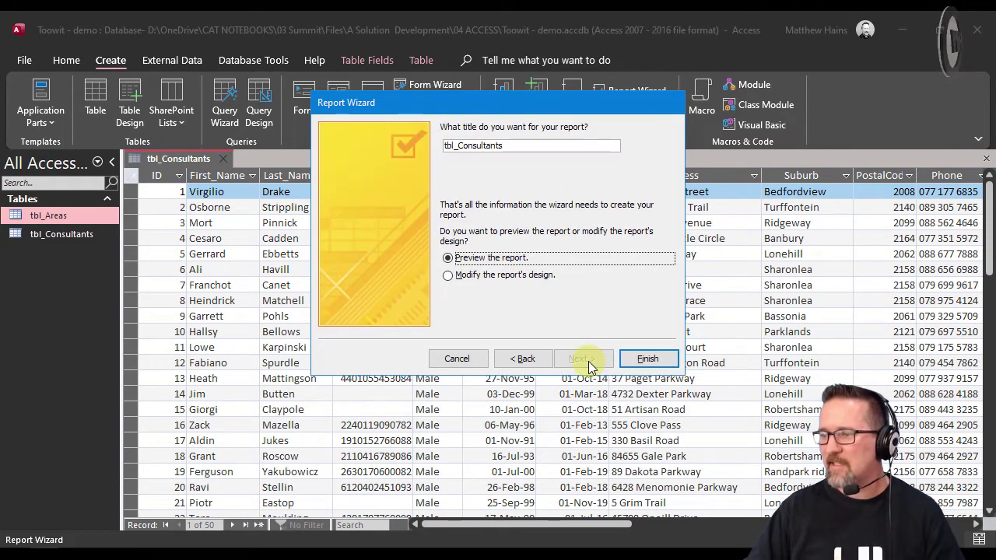
{"action": "left_click", "coordinate": [646, 359]}
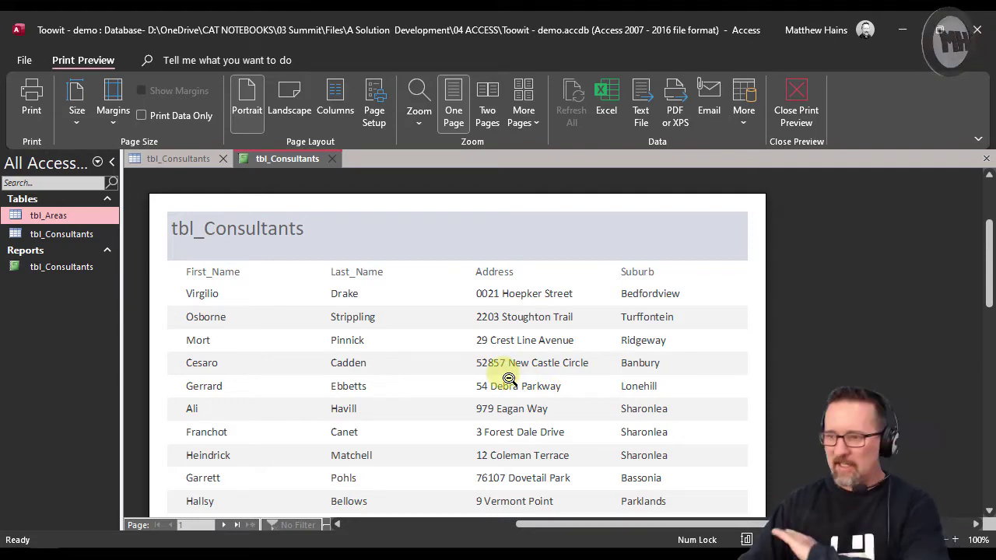
- Scroll up and down through the preview of consultants' names, addresses and suburbs
{"action": "scroll", "coordinate": [509, 378], "scroll_direction": "down", "scroll_amount": 10}
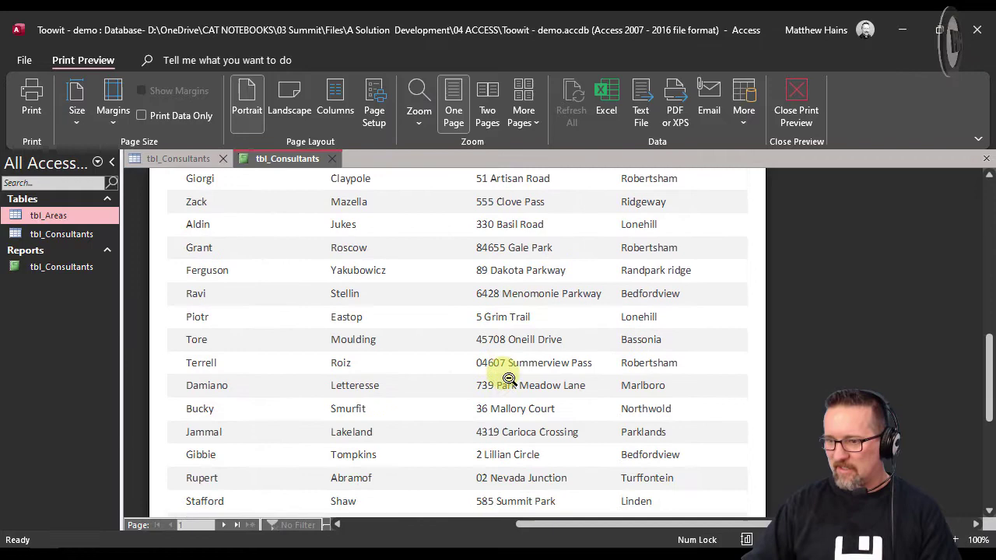
{"action": "scroll", "coordinate": [509, 378], "scroll_direction": "down", "scroll_amount": 6}
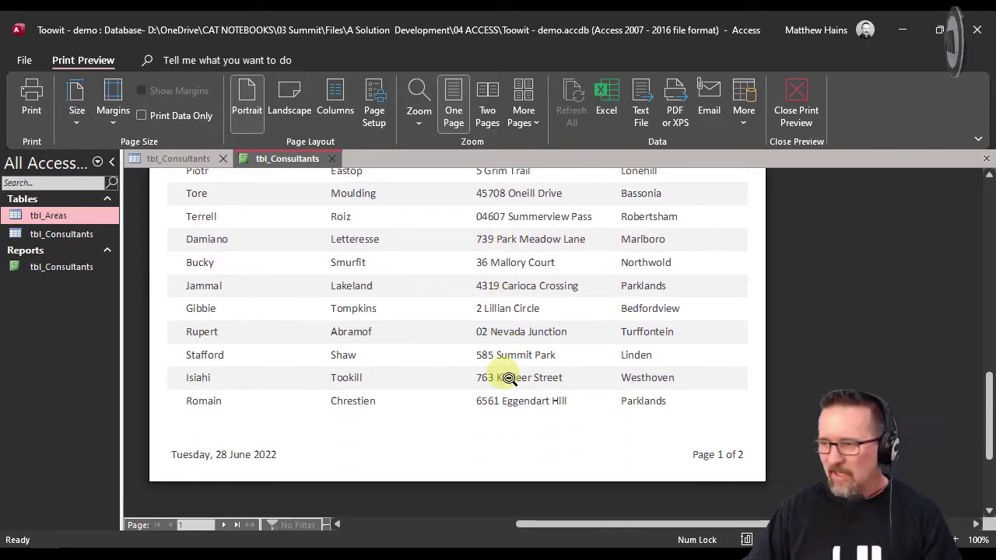
{"action": "scroll", "coordinate": [509, 378], "scroll_direction": "up", "scroll_amount": 5}
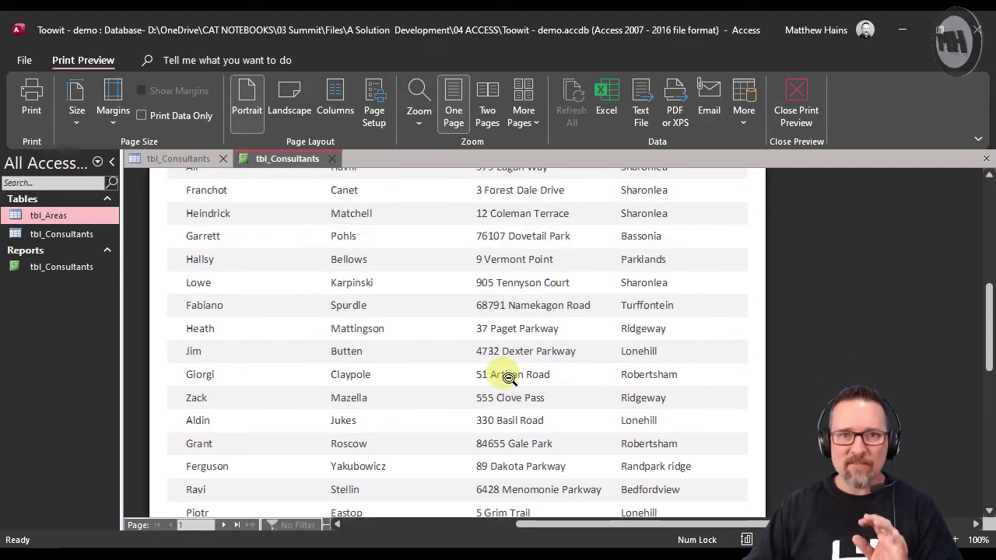
{"action": "scroll", "coordinate": [509, 378], "scroll_direction": "up", "scroll_amount": 5}
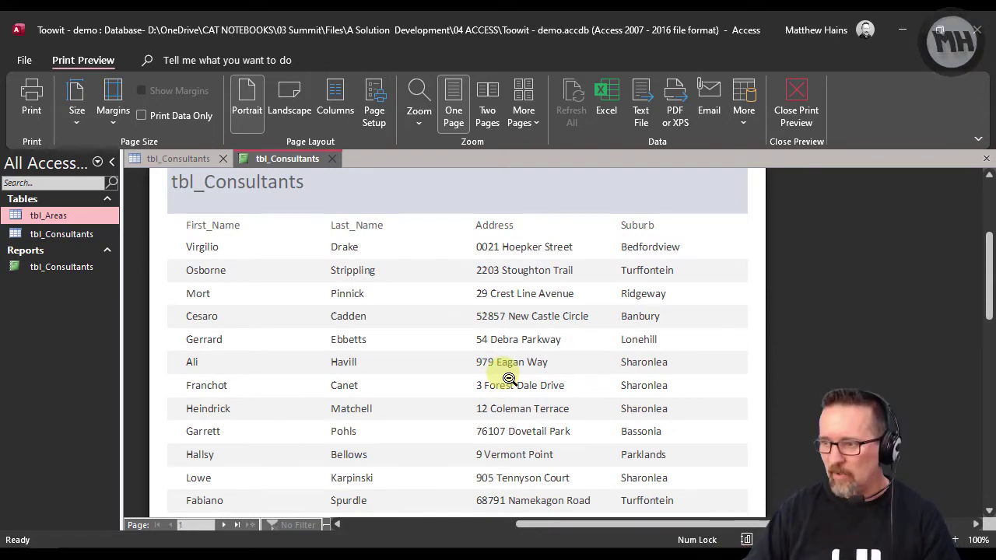
{"action": "scroll", "coordinate": [509, 379], "scroll_direction": "up", "scroll_amount": 2}
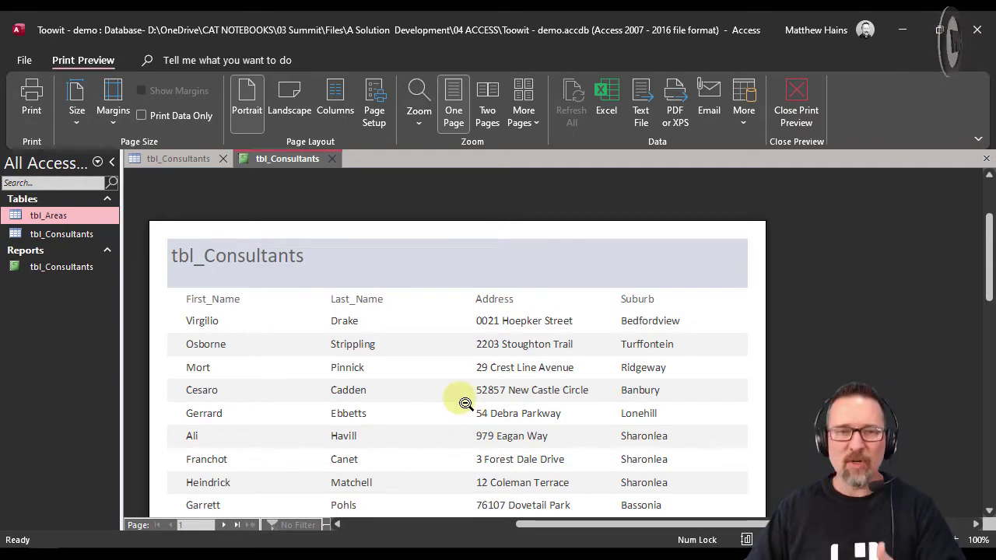
{"action": "scroll", "coordinate": [465, 399], "scroll_direction": "down", "scroll_amount": 12}
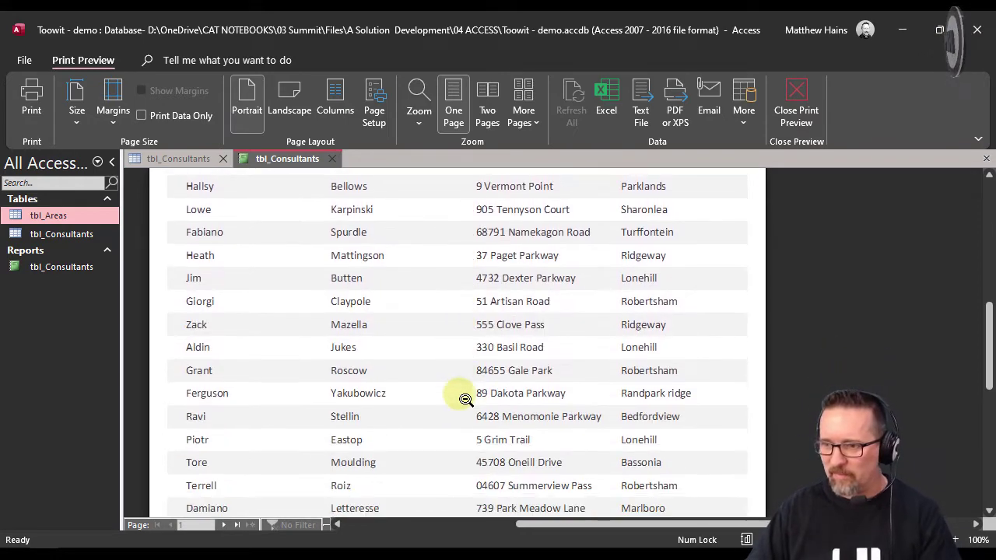
{"action": "scroll", "coordinate": [465, 400], "scroll_direction": "down", "scroll_amount": 3}
{"action": "scroll", "coordinate": [459, 398], "scroll_direction": "down", "scroll_amount": 1}
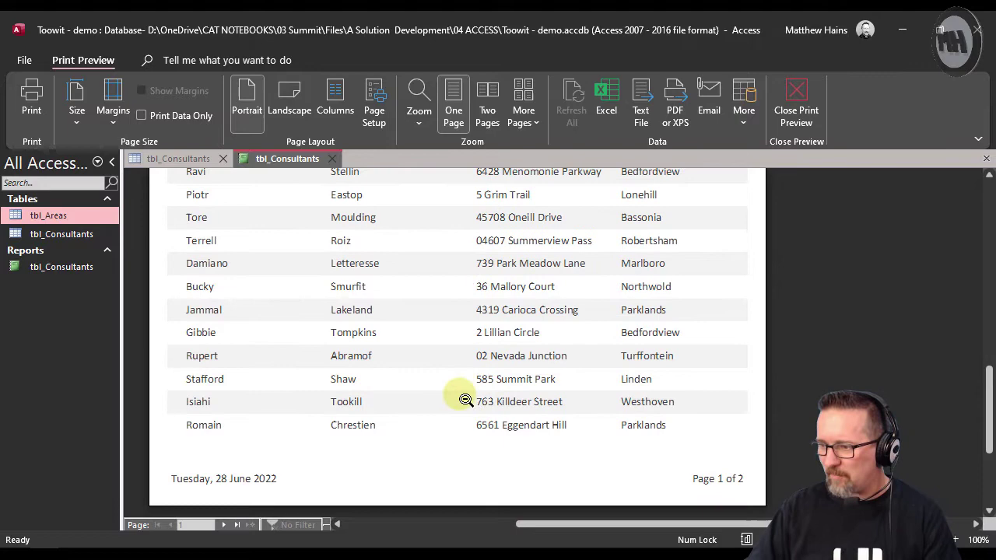
{"action": "scroll", "coordinate": [545, 456], "scroll_direction": "up", "scroll_amount": 8}
{"action": "scroll", "coordinate": [549, 400], "scroll_direction": "up", "scroll_amount": 6}
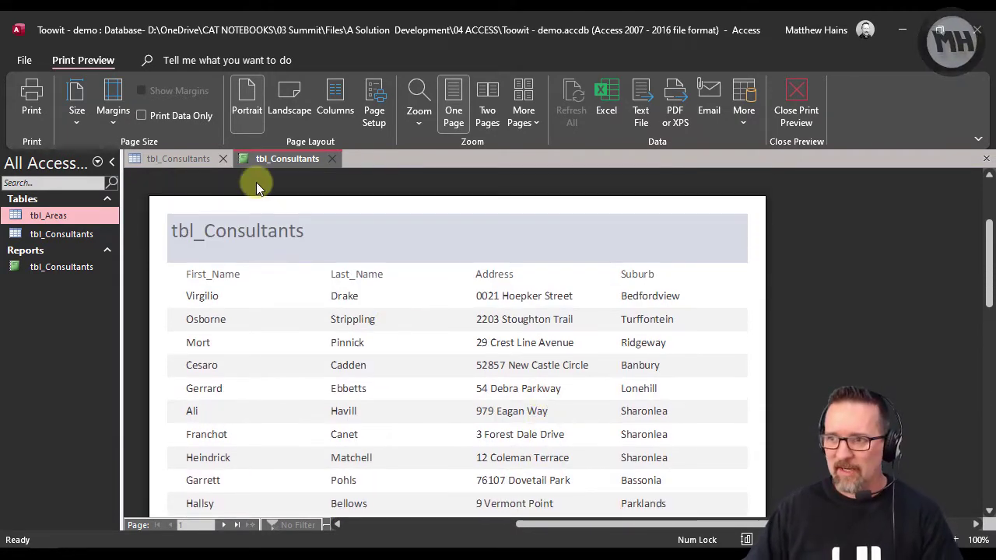
- Close the report preview, the Field List pane and the tbl_Consultants datasheet
{"action": "left_click", "coordinate": [331, 159]}
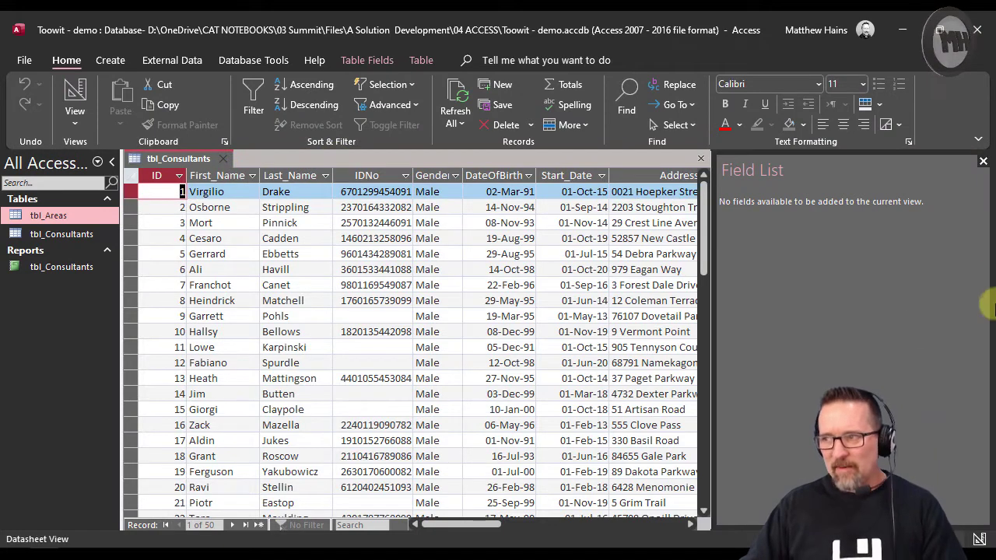
{"action": "left_click", "coordinate": [985, 160]}
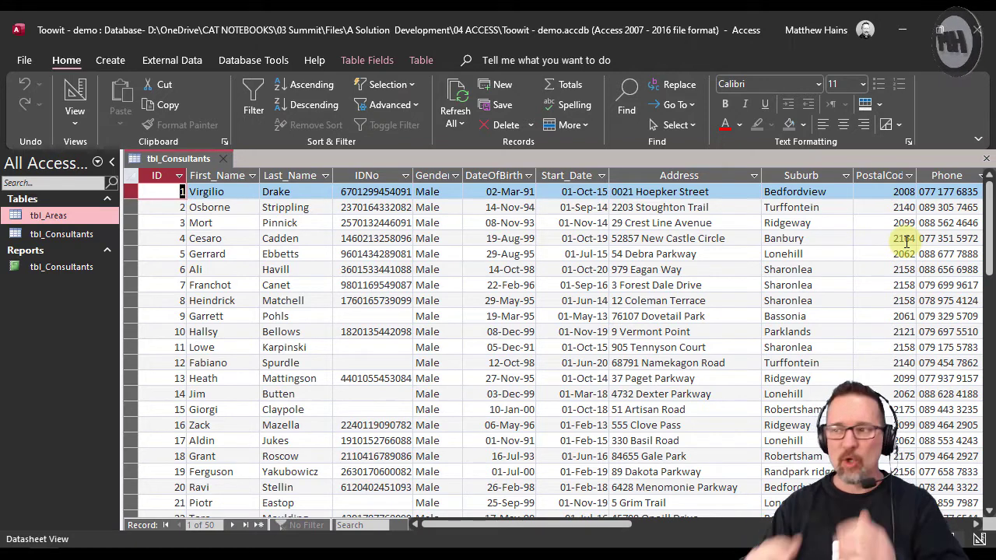
{"action": "middle_click", "coordinate": [178, 159]}
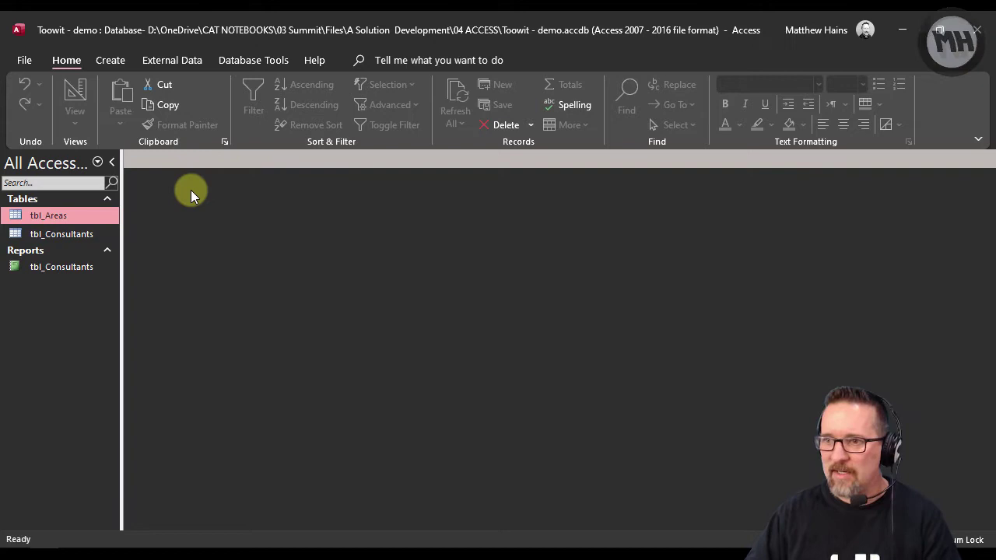
- Launch the Report Wizard and base it on tbl_Consultants
{"action": "left_click", "coordinate": [115, 61]}
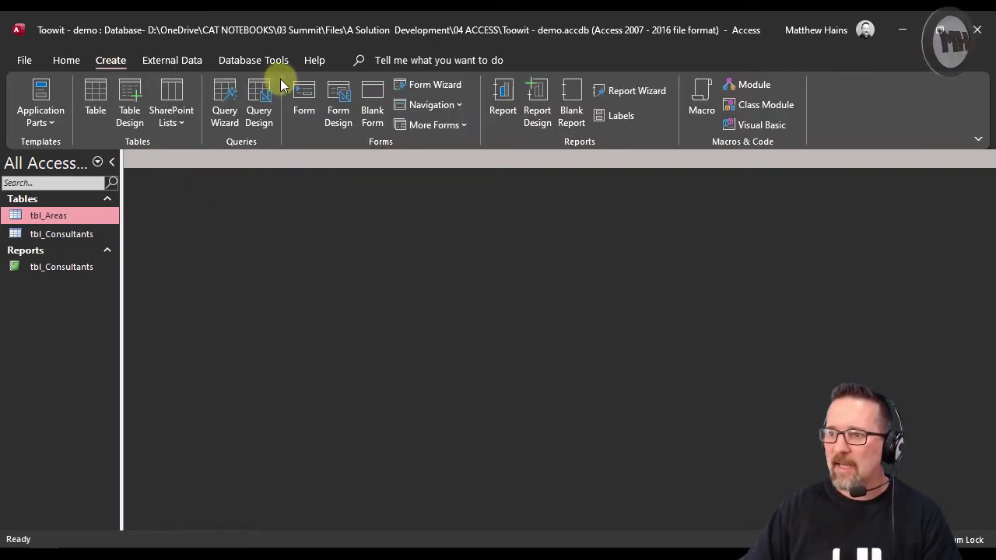
{"action": "left_click", "coordinate": [655, 94]}
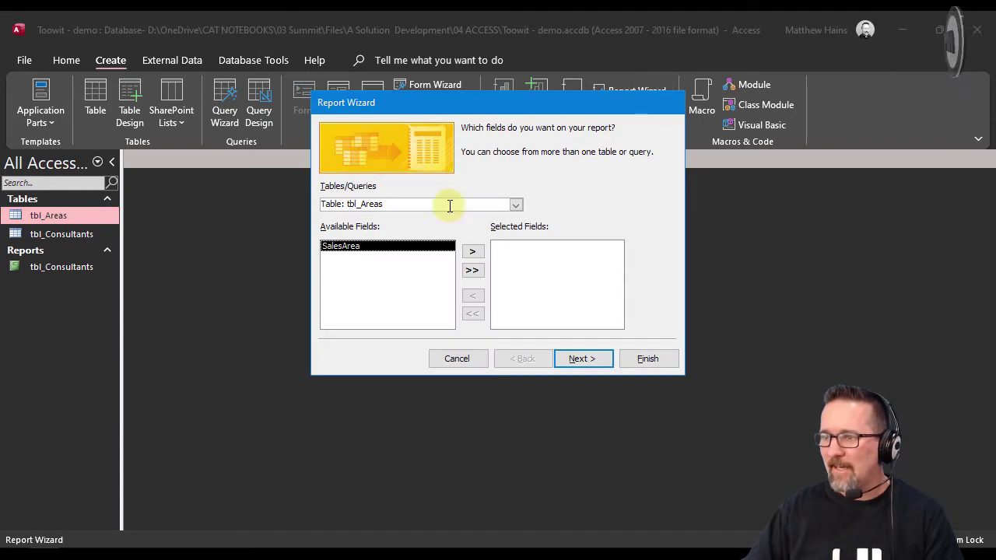
{"action": "left_click", "coordinate": [517, 204]}
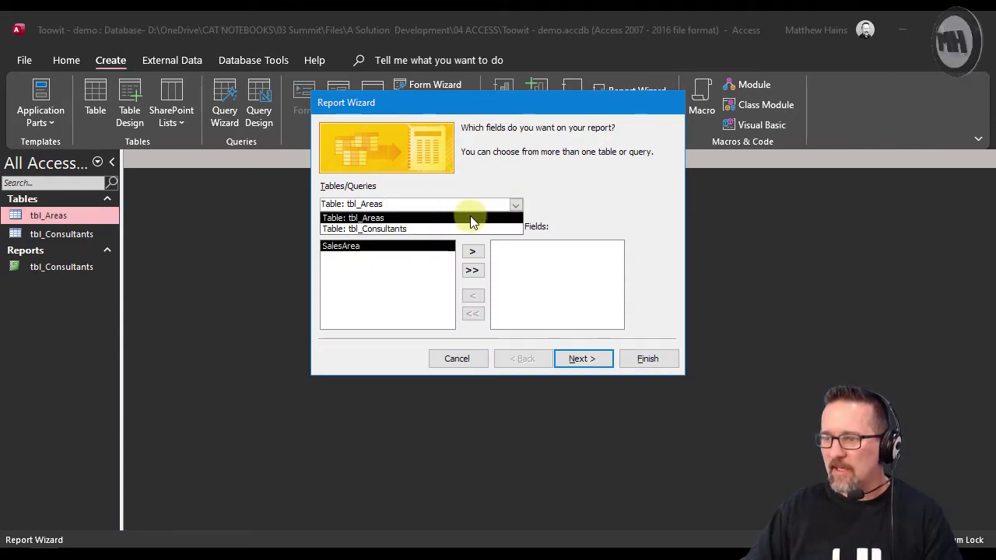
{"action": "left_click", "coordinate": [408, 228]}
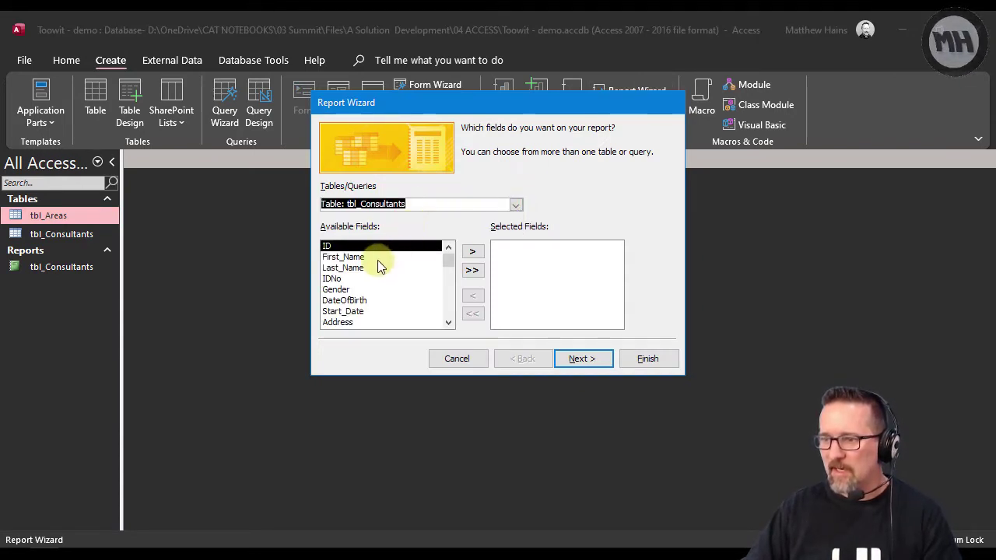
- Add First_Name, Last_Name, Suburb, Email and Phone, then continue to grouping
{"action": "double_click", "coordinate": [357, 260]}
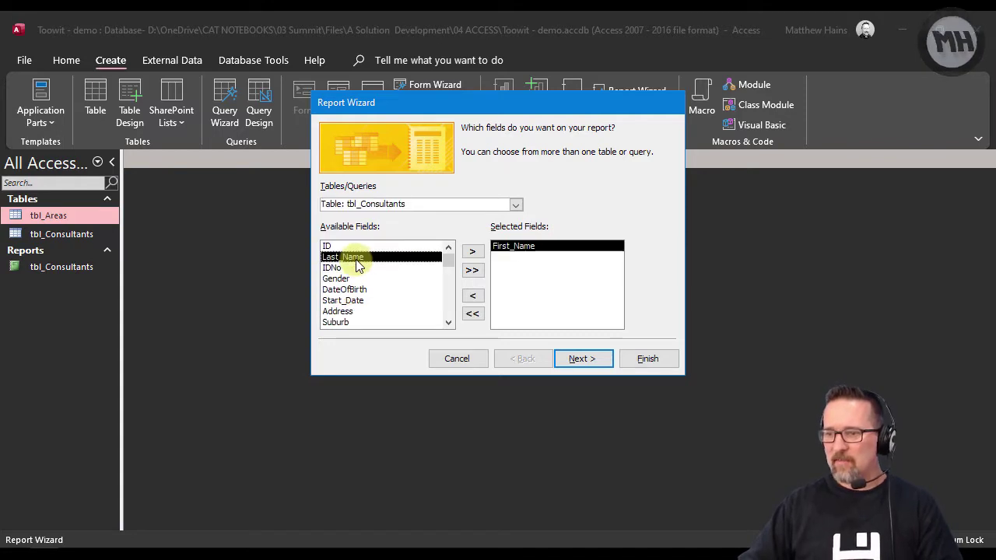
{"action": "double_click", "coordinate": [356, 258]}
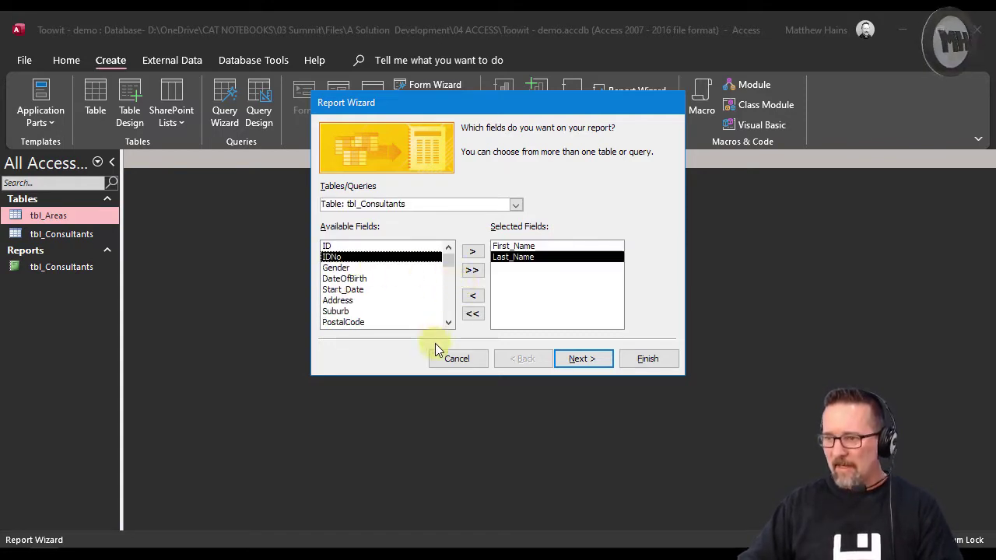
{"action": "left_click", "coordinate": [448, 322]}
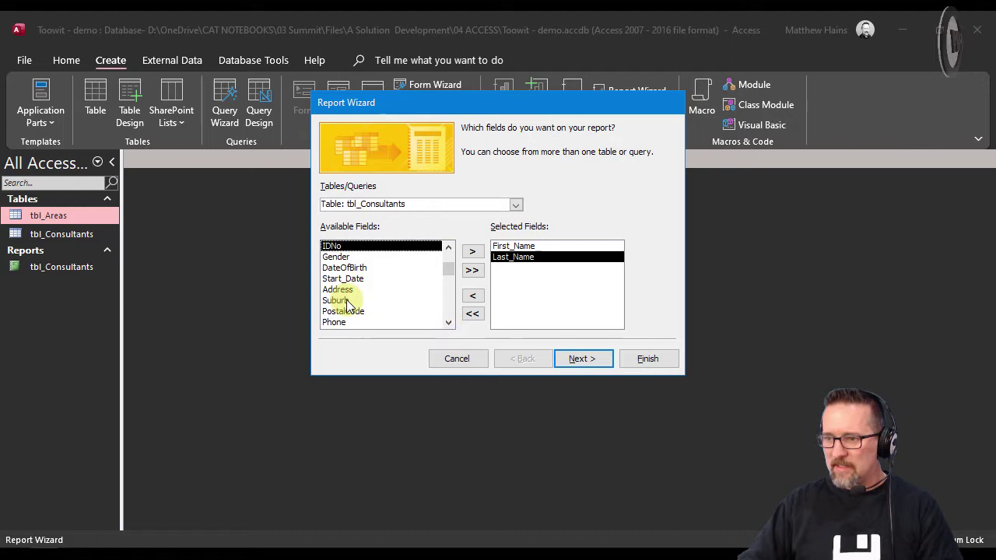
{"action": "double_click", "coordinate": [355, 300]}
{"action": "left_click", "coordinate": [449, 324]}
{"action": "left_click", "coordinate": [449, 324]}
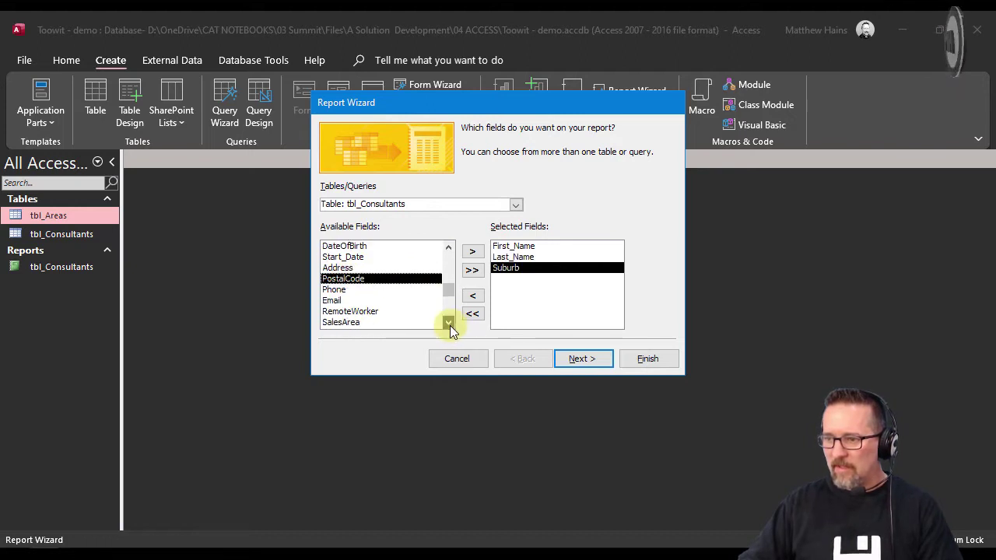
{"action": "left_click", "coordinate": [449, 324]}
{"action": "double_click", "coordinate": [345, 290]}
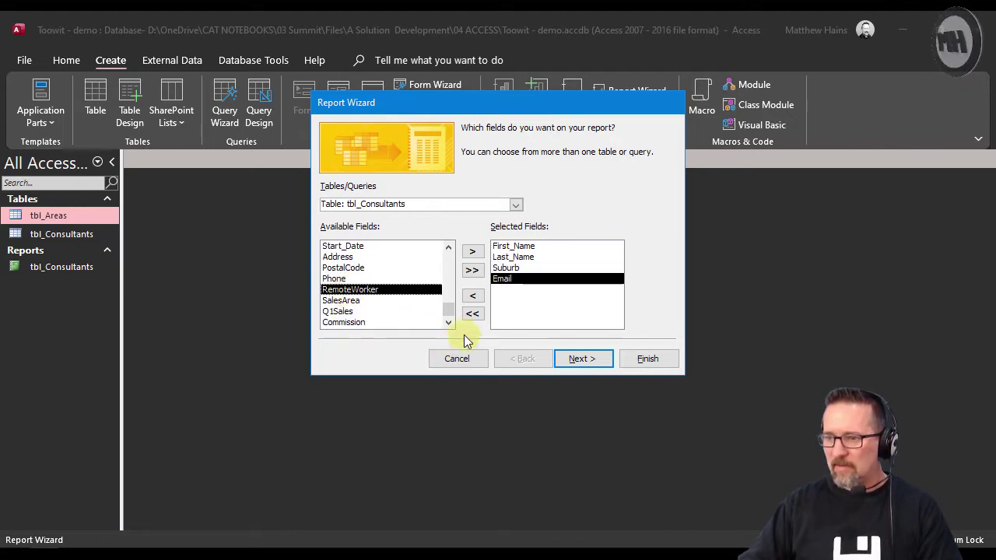
{"action": "double_click", "coordinate": [343, 280]}
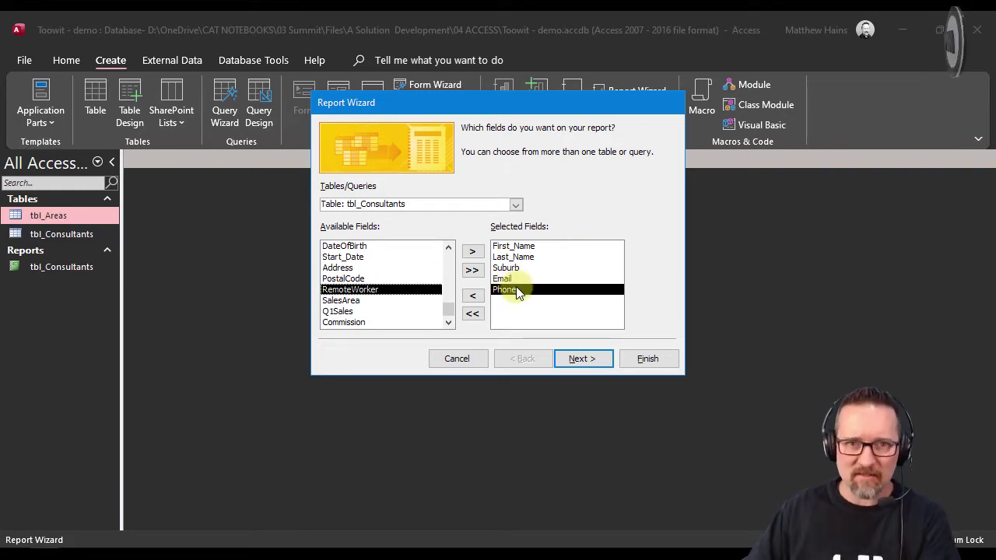
{"action": "left_click", "coordinate": [592, 361]}
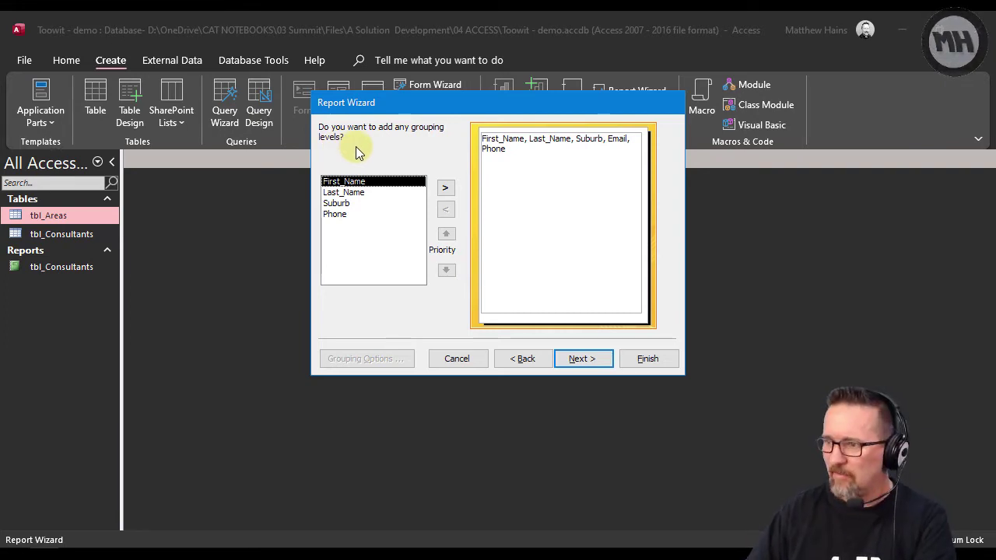
- Add Suburb as the report's grouping level
{"action": "left_click", "coordinate": [336, 204]}
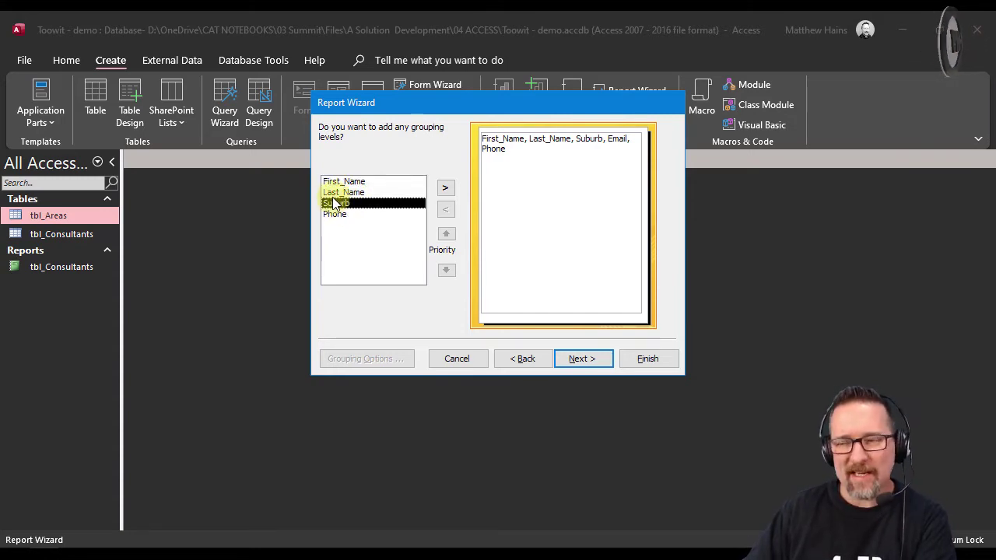
{"action": "left_click", "coordinate": [445, 189]}
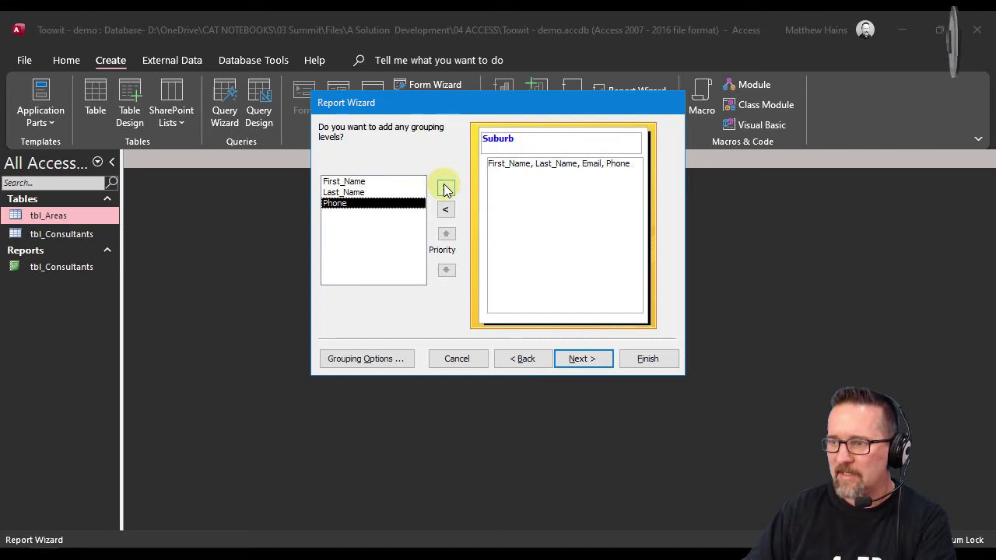
- Skip sorting, keep Stepped layout after previewing Block and Outline, and title the report Suburbs
{"action": "left_click", "coordinate": [582, 359]}
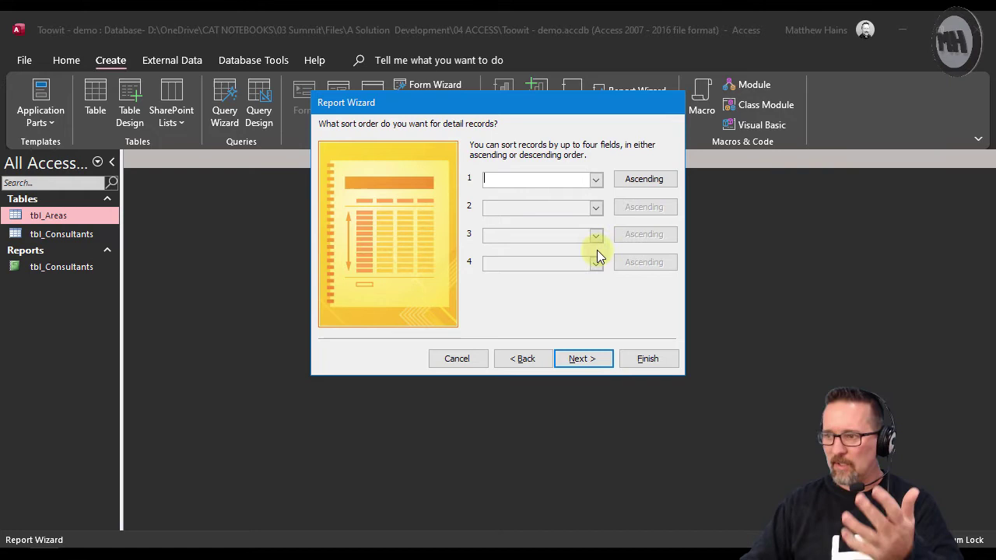
{"action": "left_click", "coordinate": [597, 364]}
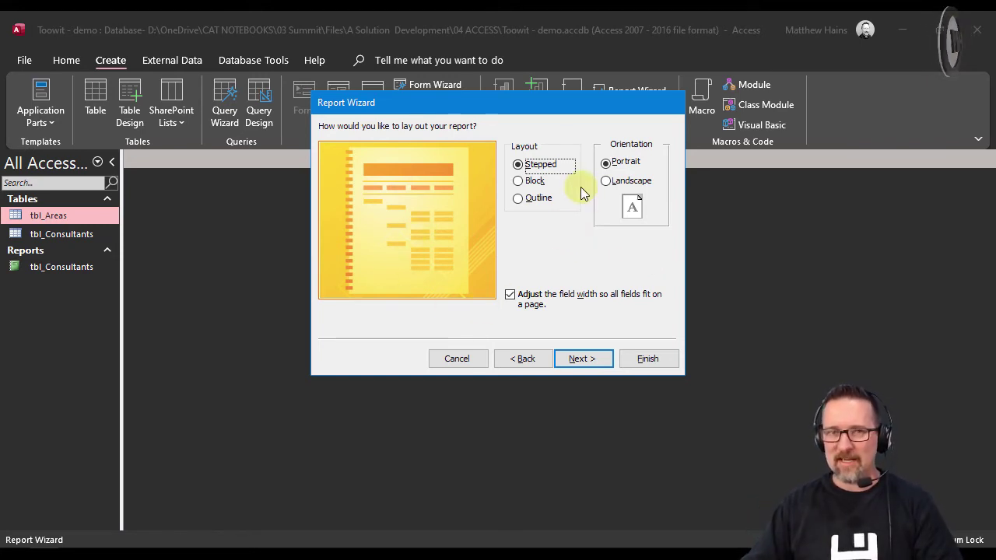
{"action": "left_click", "coordinate": [529, 181]}
{"action": "left_click", "coordinate": [534, 197]}
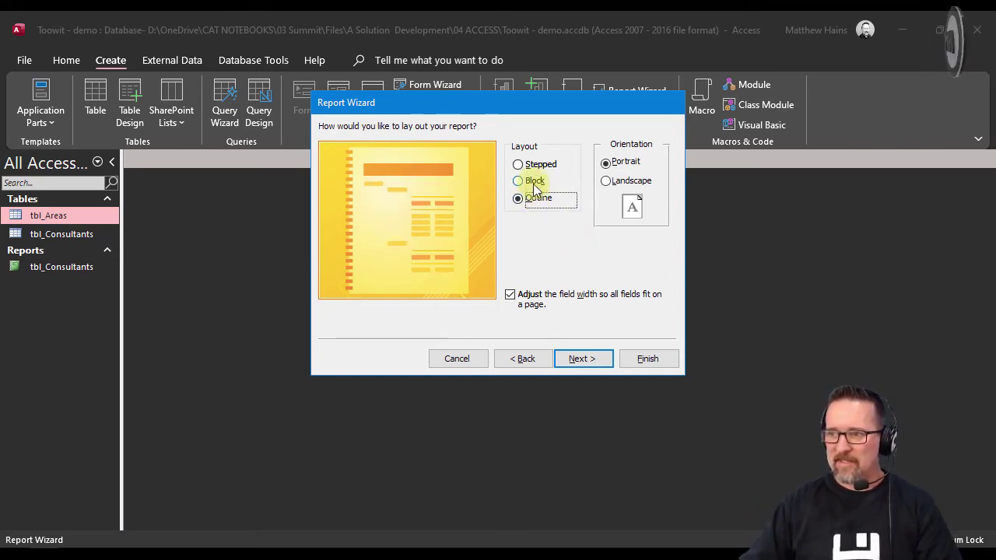
{"action": "left_click", "coordinate": [529, 182]}
{"action": "left_click", "coordinate": [541, 165]}
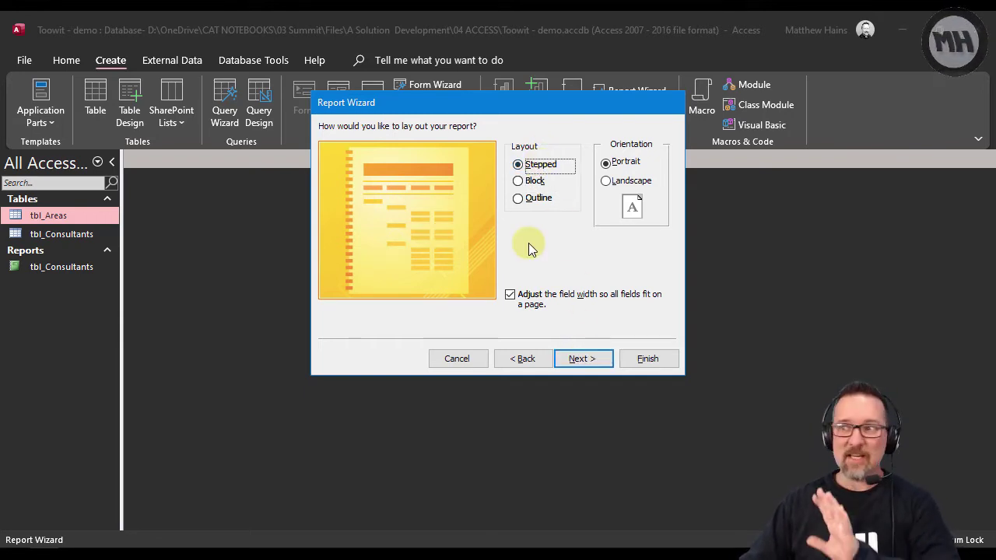
{"action": "left_click", "coordinate": [583, 359]}
{"action": "left_click_drag", "start_coordinate": [520, 146], "coordinate": [381, 143]}
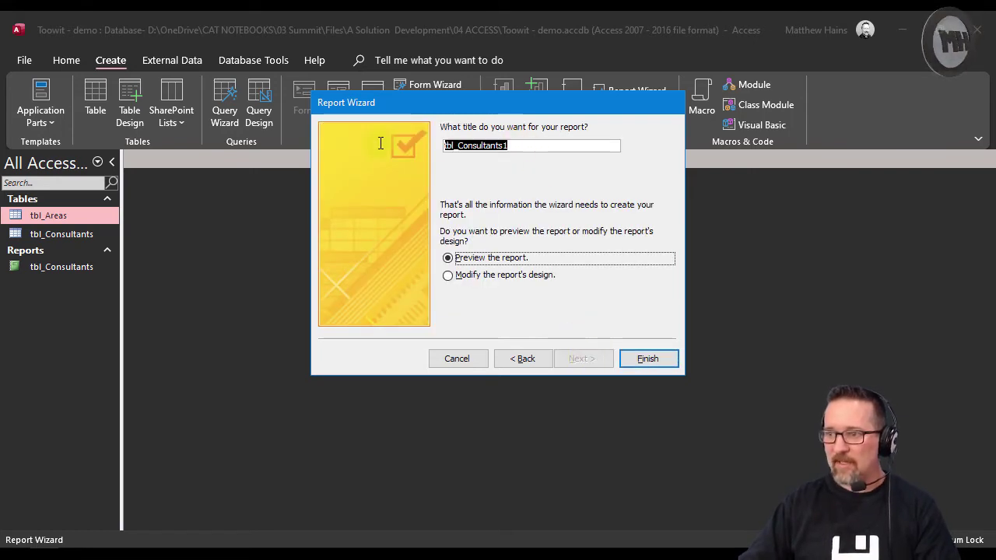
{"action": "type", "text": "Suburbs"}
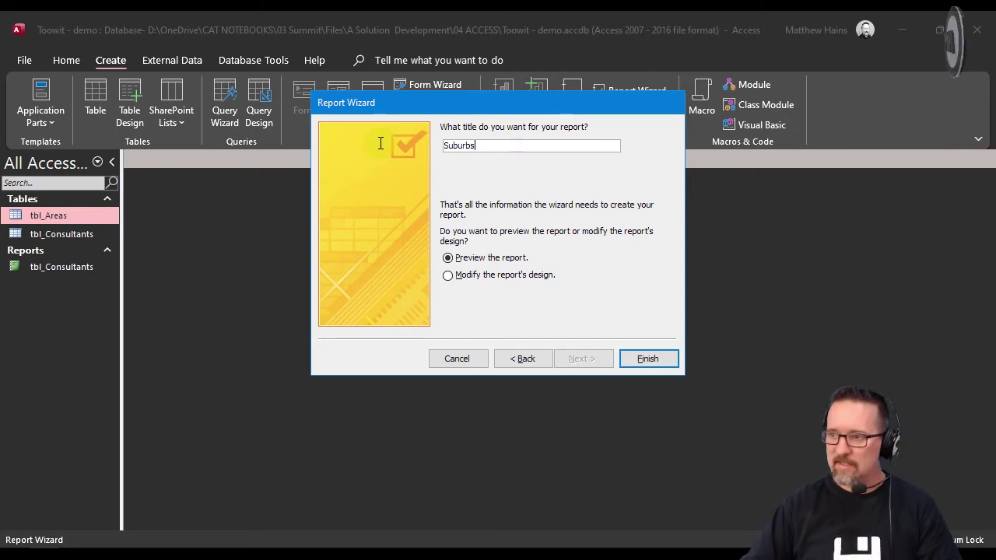
- Finish the wizard and scroll through page 1 of the Suburbs report preview
{"action": "left_click", "coordinate": [659, 363]}
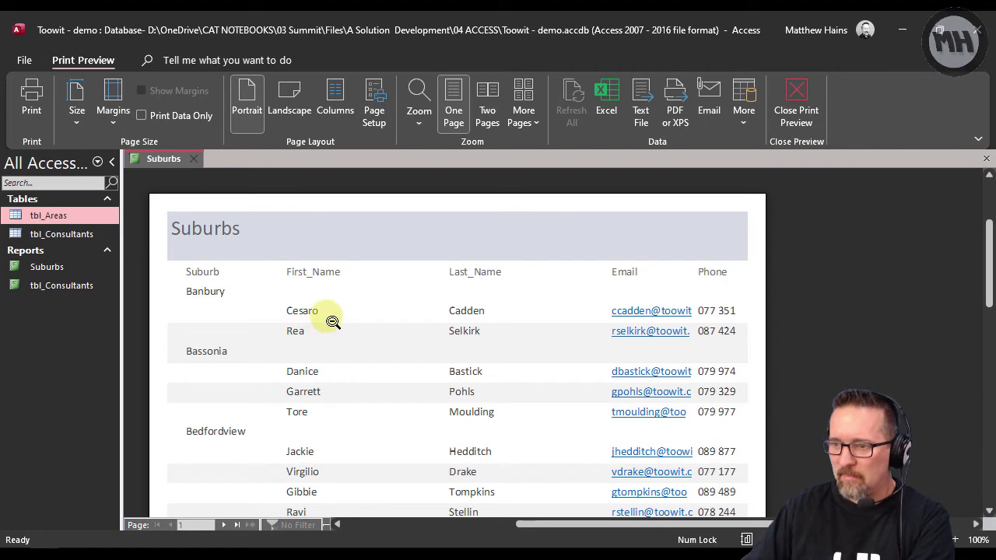
{"action": "scroll", "coordinate": [333, 321], "scroll_direction": "down", "scroll_amount": 4}
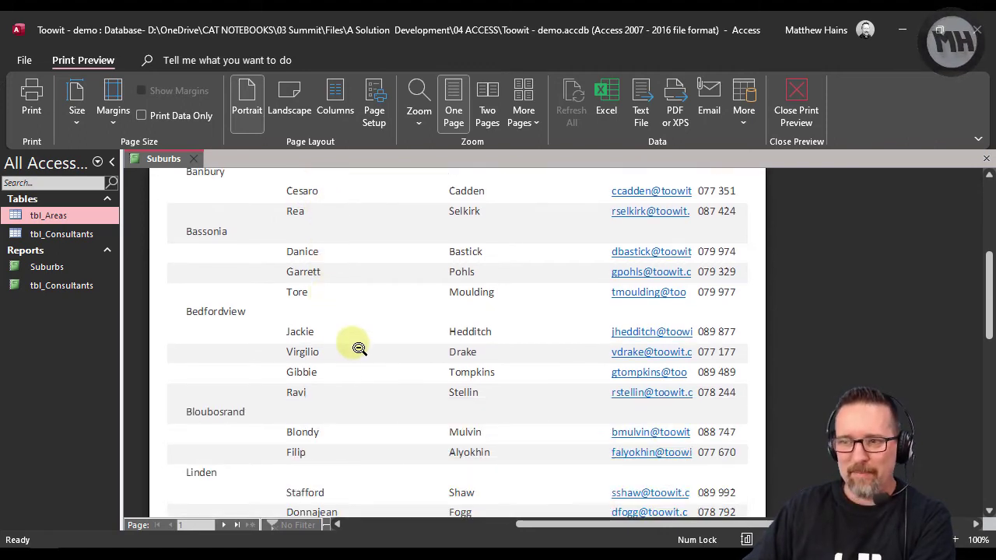
{"action": "scroll", "coordinate": [355, 349], "scroll_direction": "down", "scroll_amount": 2}
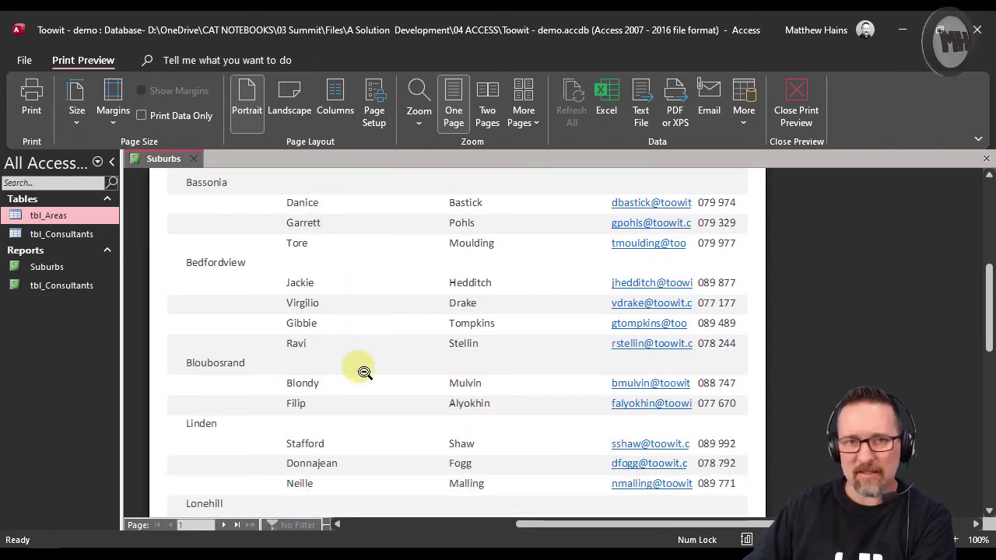
{"action": "scroll", "coordinate": [365, 373], "scroll_direction": "up", "scroll_amount": 1}
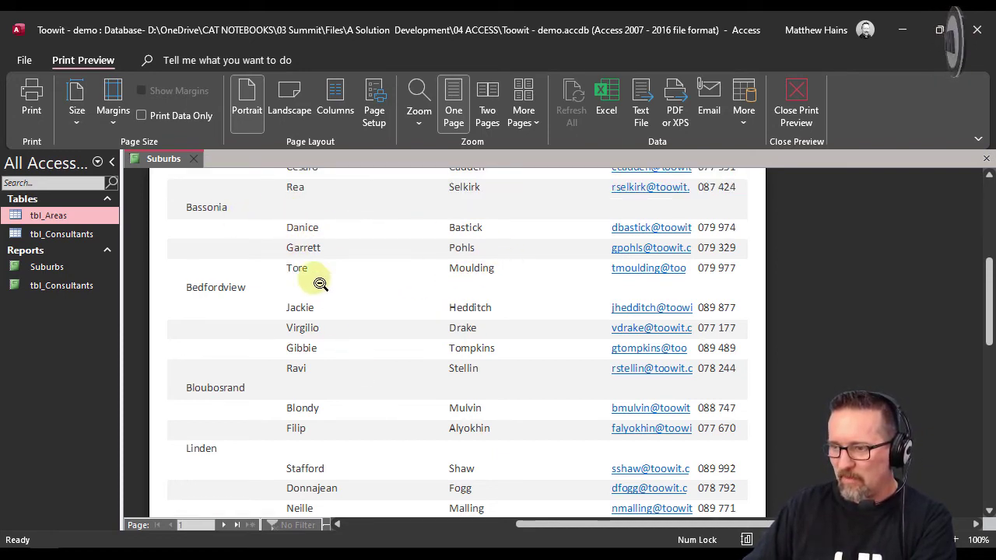
{"action": "scroll", "coordinate": [212, 262], "scroll_direction": "down", "scroll_amount": 2}
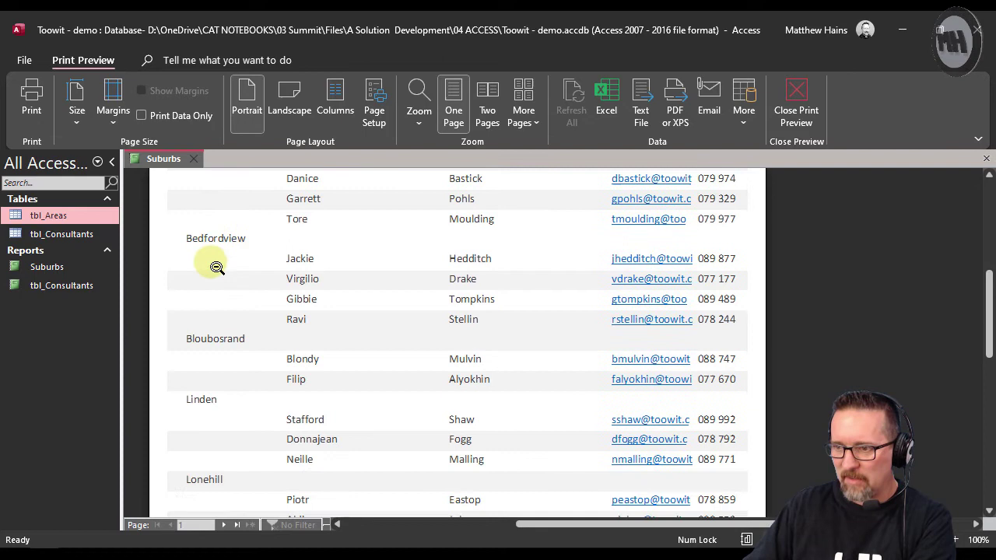
{"action": "scroll", "coordinate": [225, 277], "scroll_direction": "down", "scroll_amount": 5}
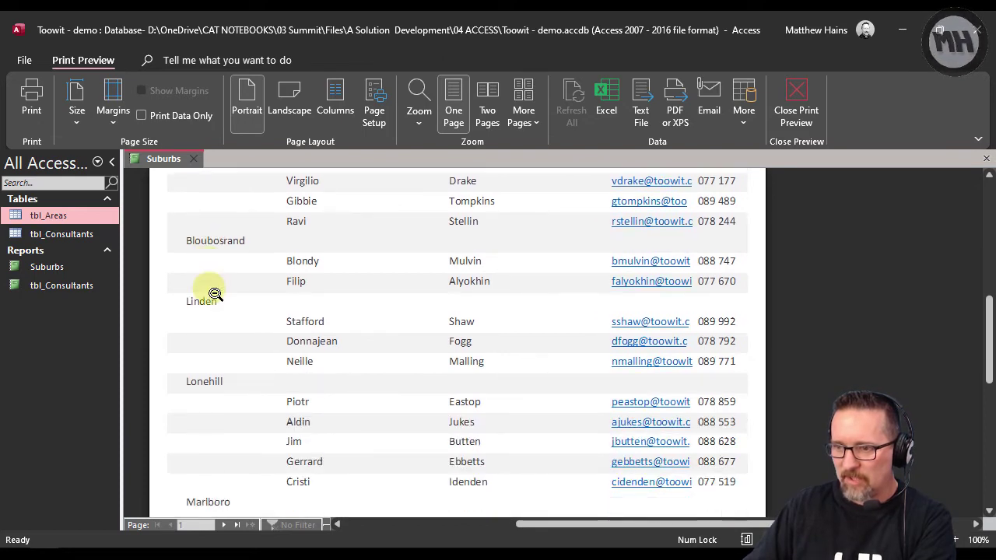
{"action": "scroll", "coordinate": [247, 292], "scroll_direction": "down", "scroll_amount": 4}
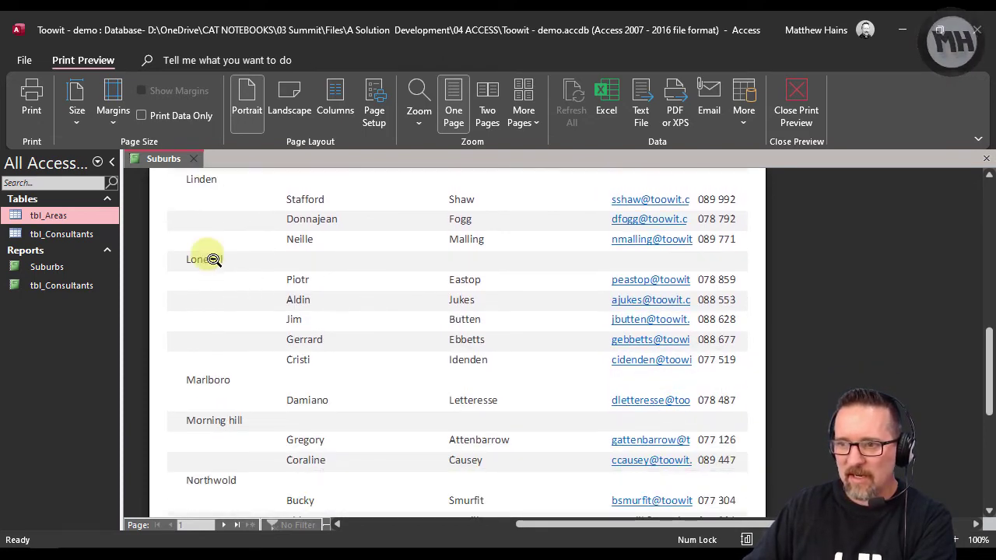
{"action": "scroll", "coordinate": [211, 262], "scroll_direction": "down", "scroll_amount": 6}
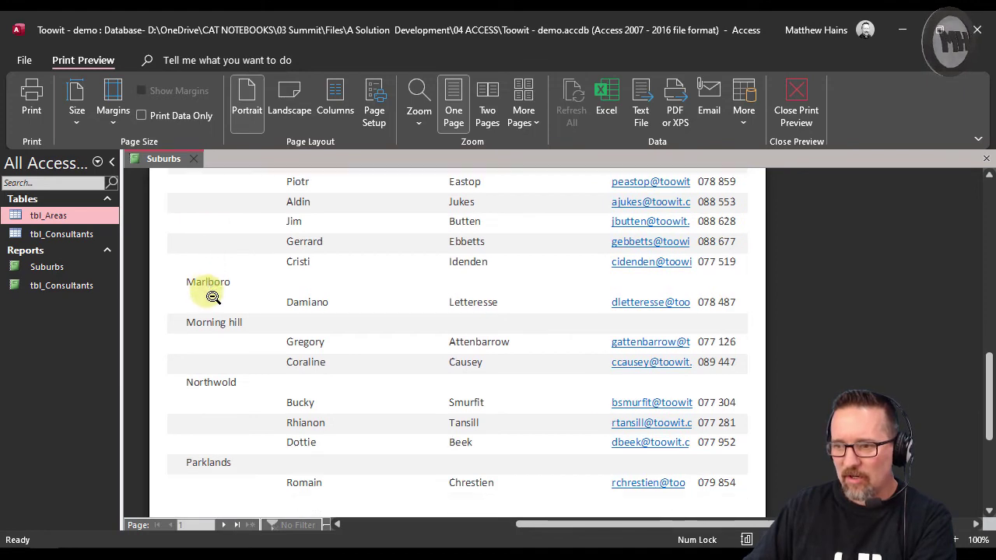
- Review page 2 of the preview, then close Print Preview into Design View
{"action": "left_click", "coordinate": [224, 526]}
{"action": "scroll", "coordinate": [343, 409], "scroll_direction": "up", "scroll_amount": 7}
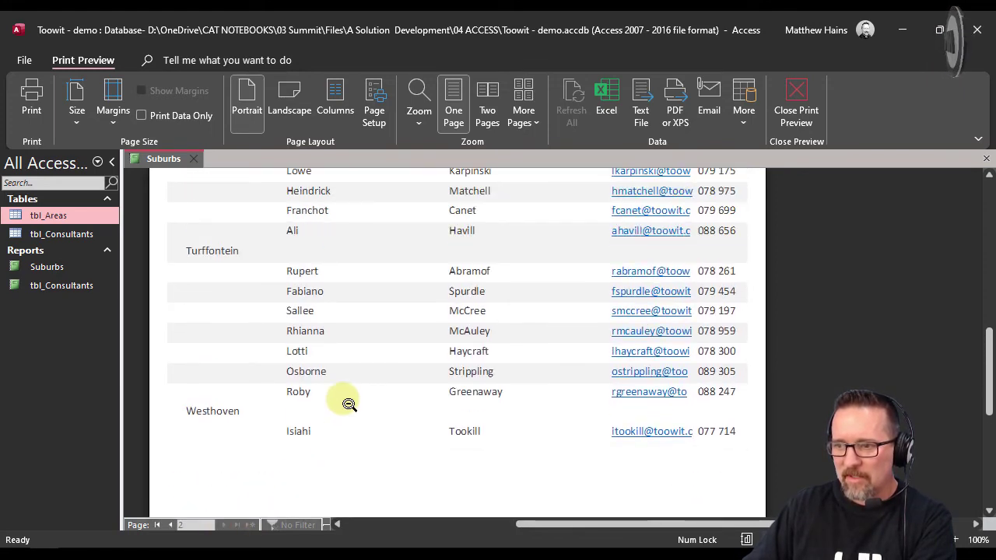
{"action": "scroll", "coordinate": [349, 404], "scroll_direction": "up", "scroll_amount": 7}
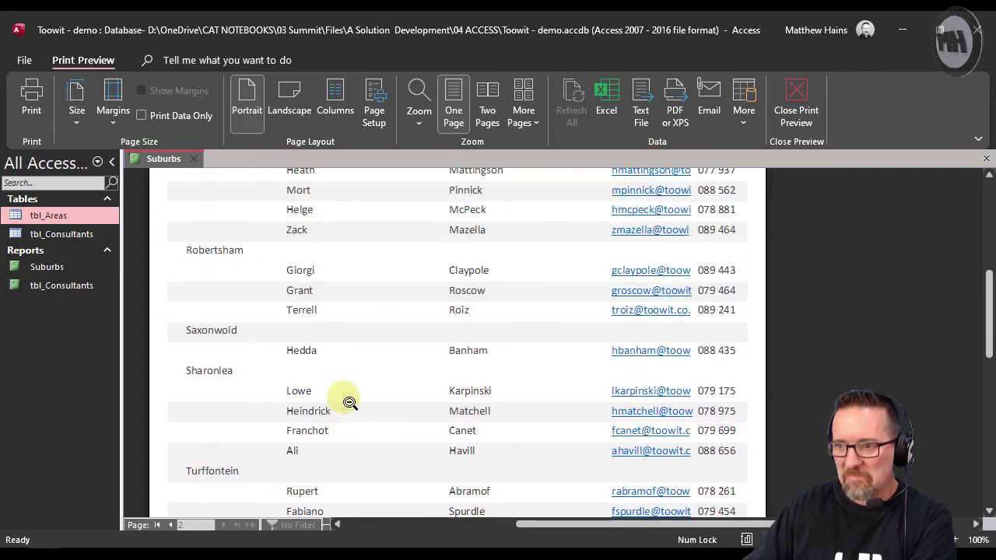
{"action": "scroll", "coordinate": [349, 402], "scroll_direction": "up", "scroll_amount": 5}
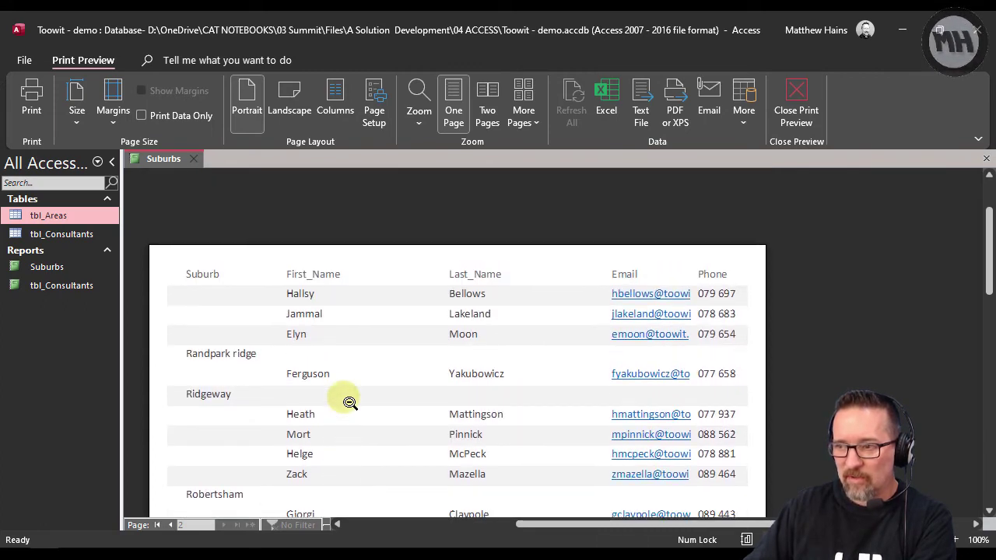
{"action": "scroll", "coordinate": [349, 403], "scroll_direction": "down", "scroll_amount": 3}
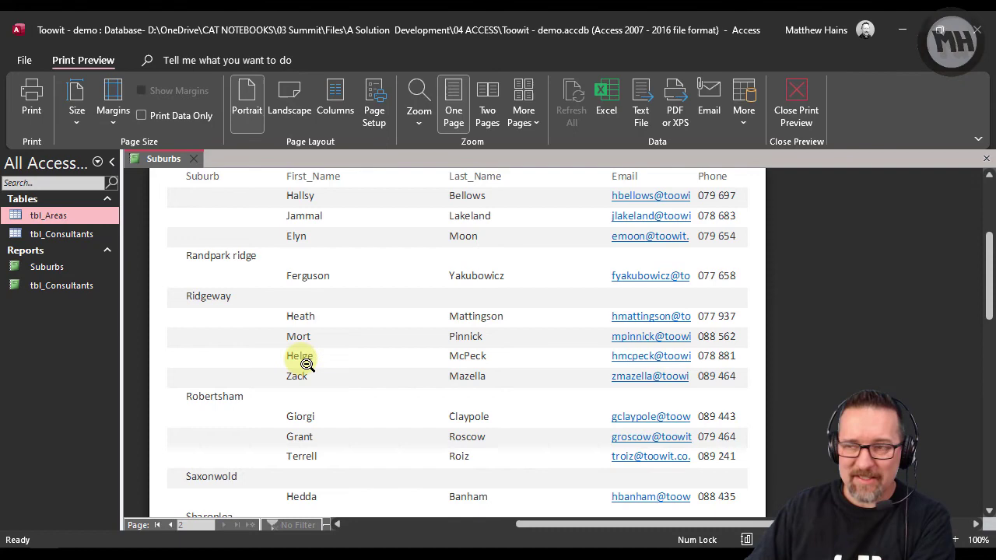
{"action": "left_click", "coordinate": [795, 106]}
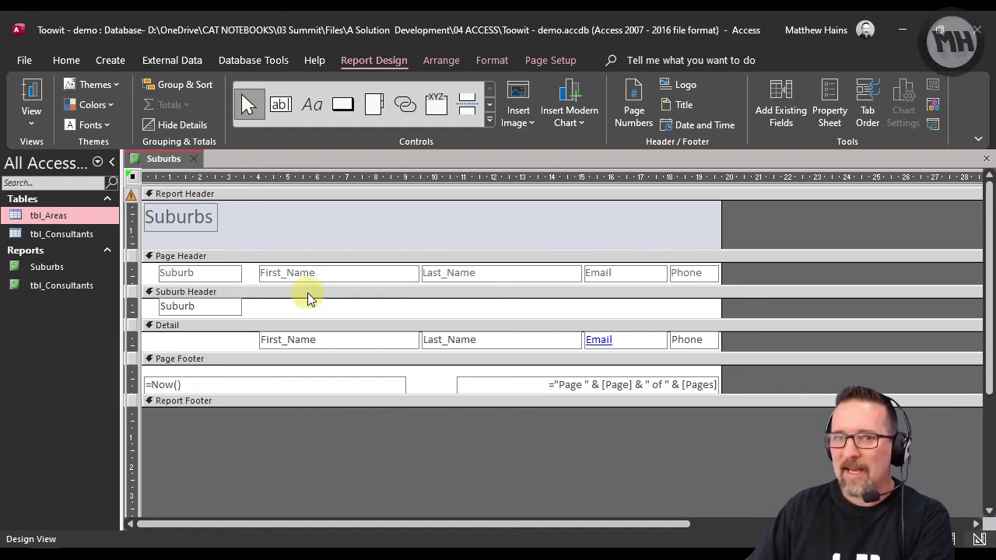
{"action": "left_click", "coordinate": [185, 194]}
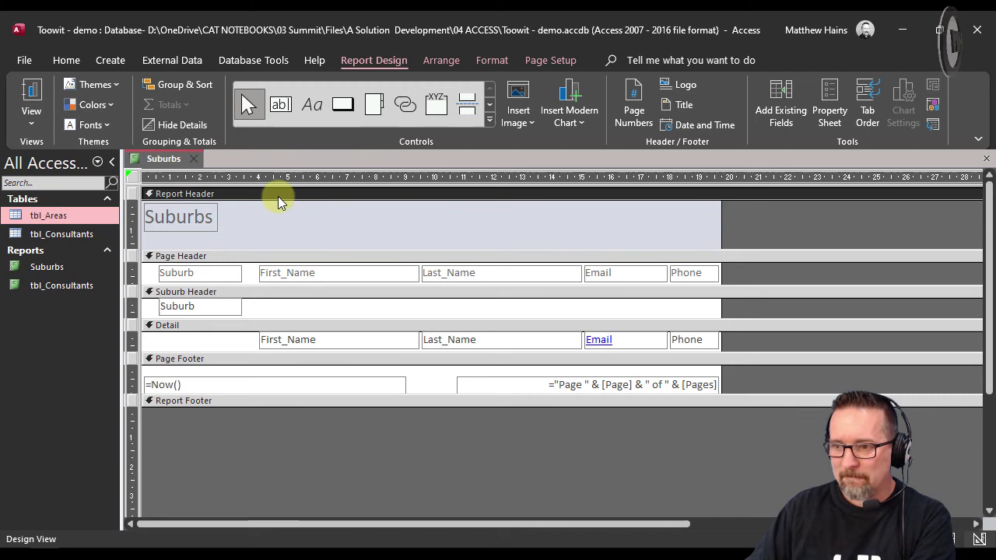
{"action": "left_click", "coordinate": [217, 256]}
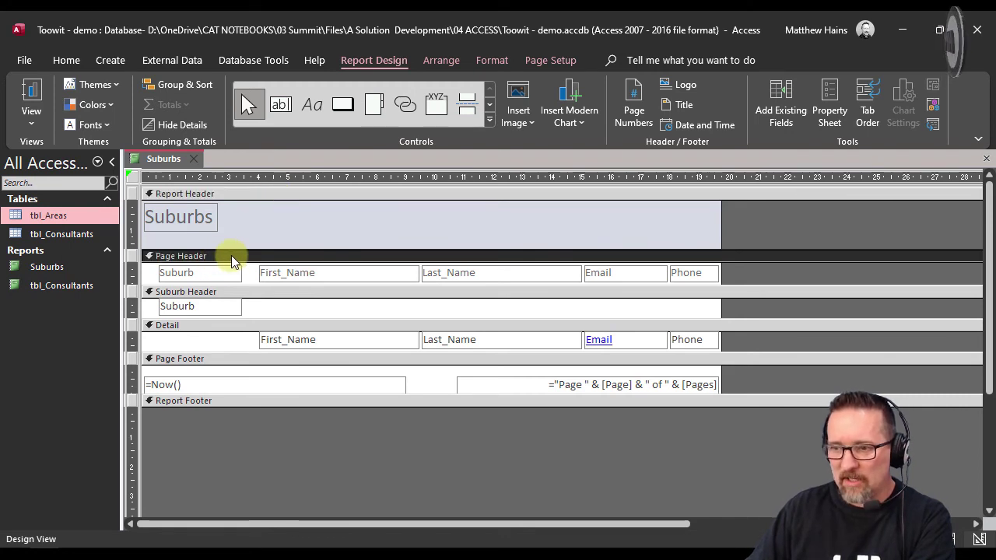
{"action": "left_click", "coordinate": [217, 294]}
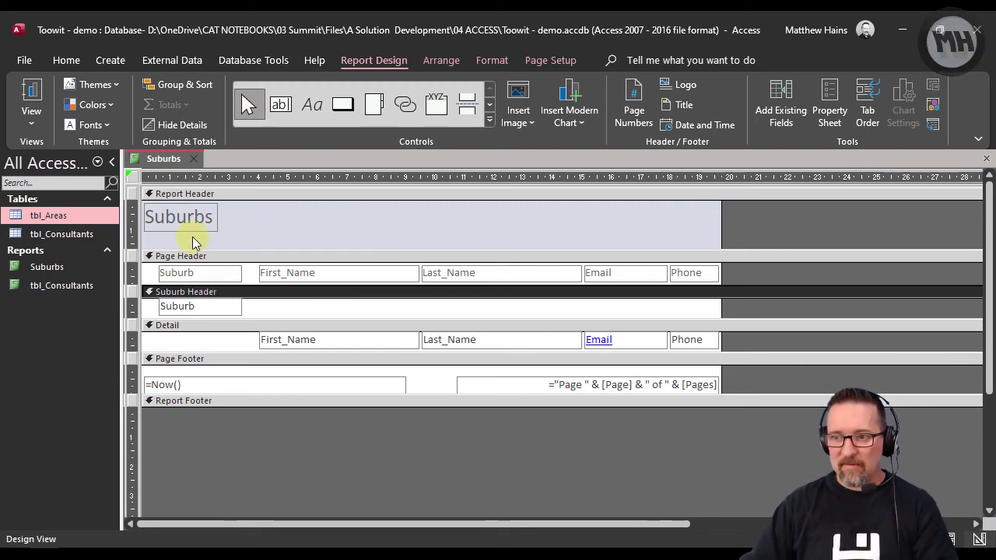
{"action": "left_click", "coordinate": [193, 198]}
{"action": "left_click", "coordinate": [195, 258]}
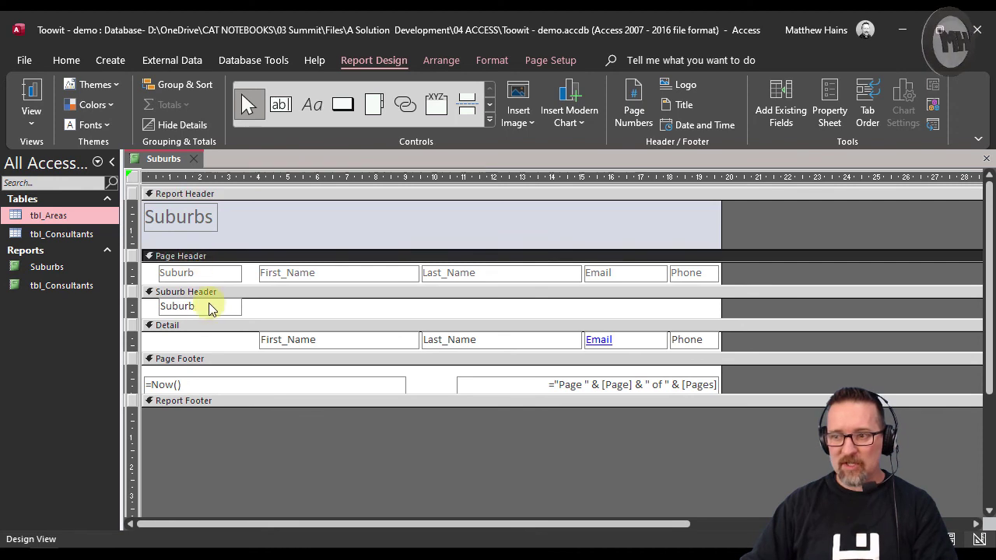
{"action": "left_click", "coordinate": [211, 293]}
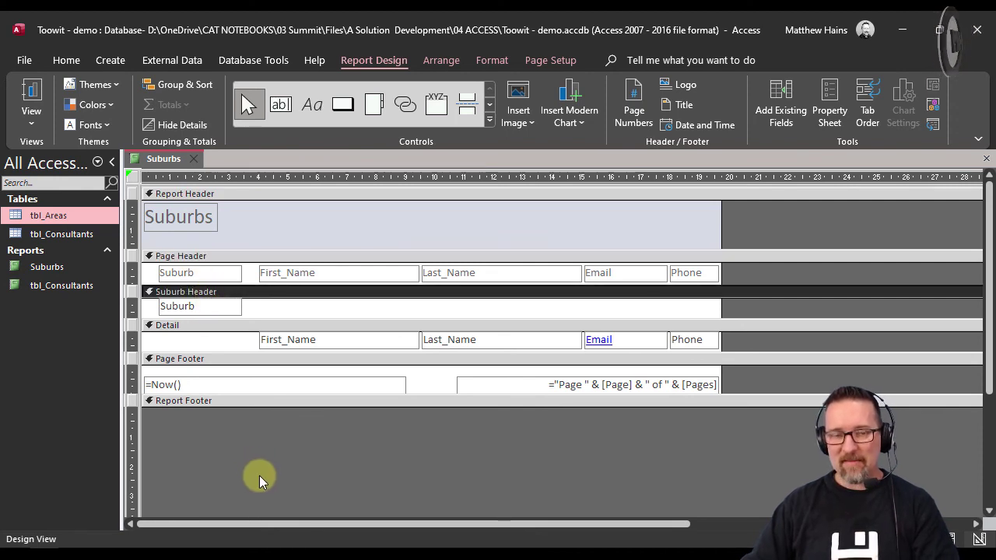